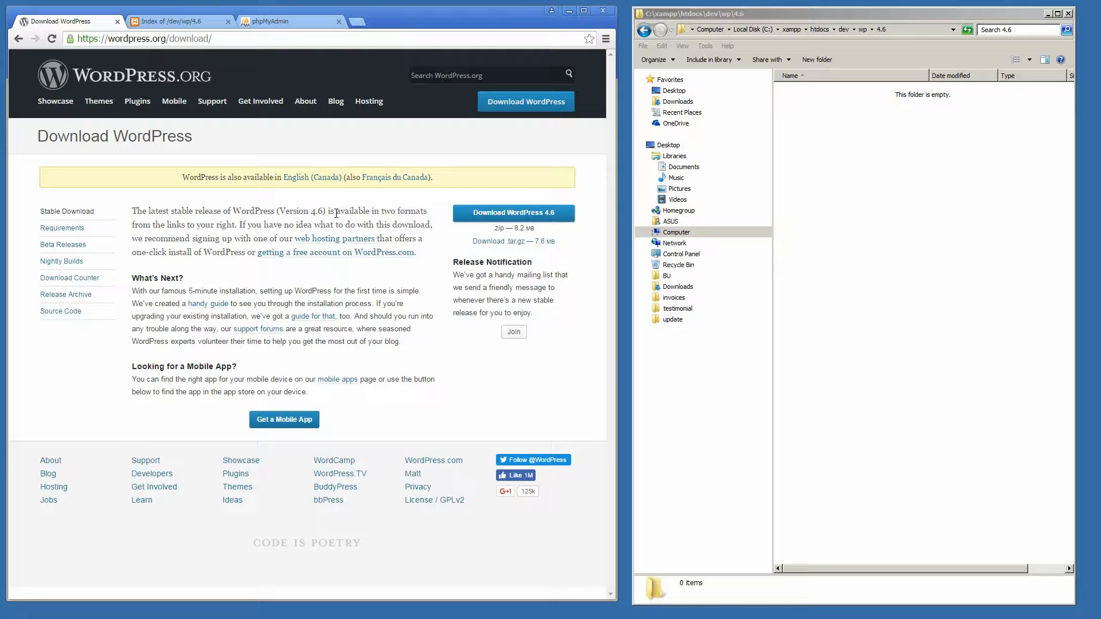
Step: Show the empty localhost/dev/wp/4.6 directory listing beside the empty C:\xampp\htdocs\dev\wp\4.6 folder
left_click(176, 25)
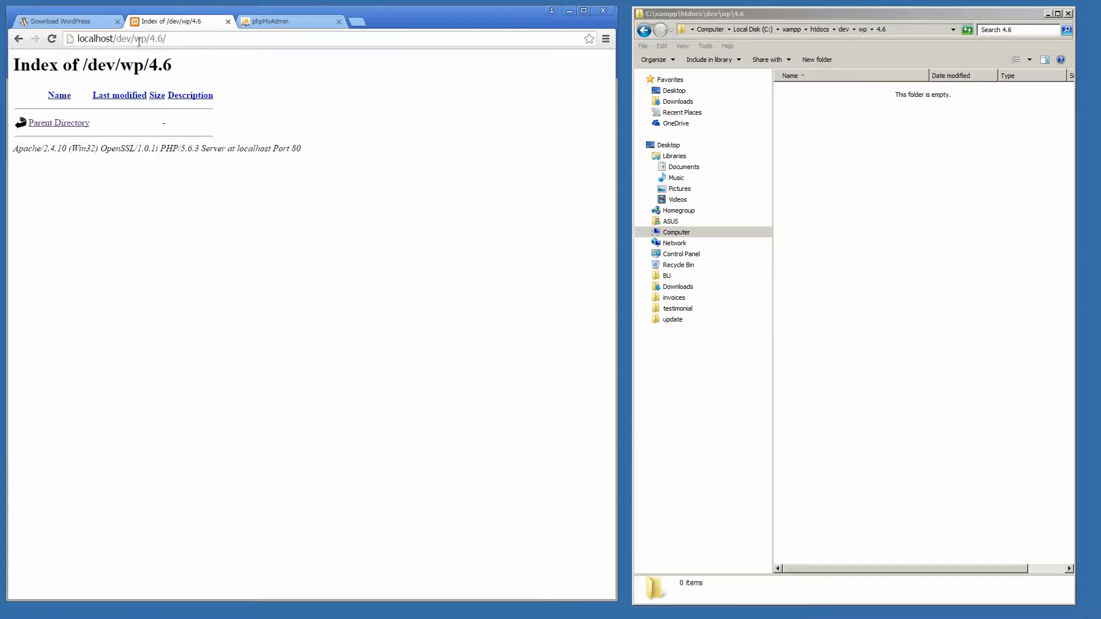
left_click(163, 36)
left_click(178, 39)
left_click(932, 213)
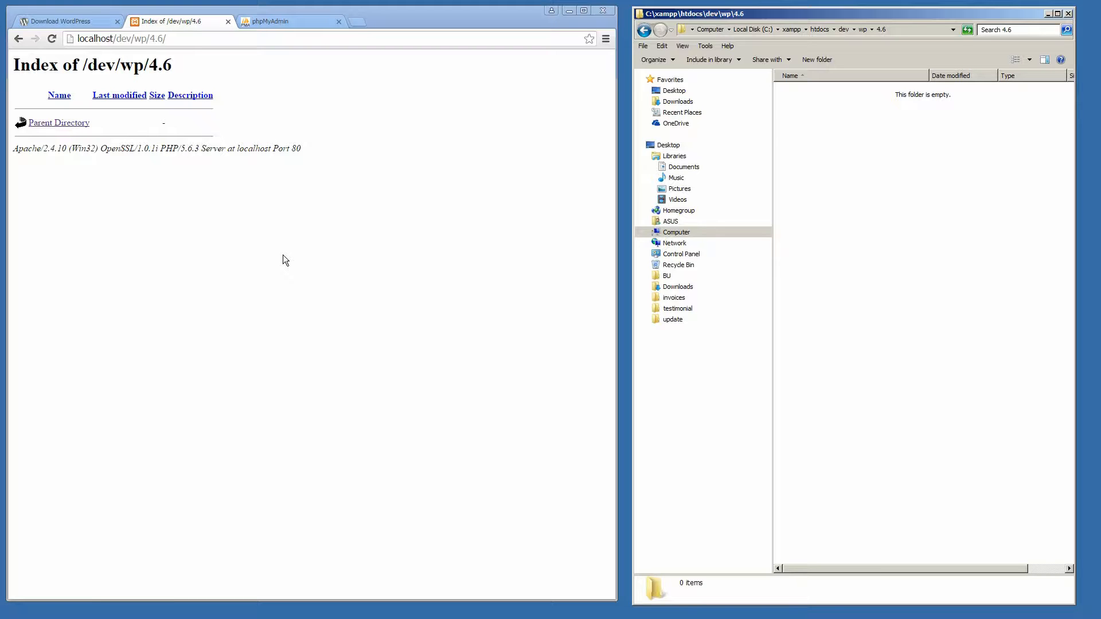
Step: Download the WordPress 4.6 package from wordpress.org and open wordpress-4.6.zip from the download bar
left_click(71, 23)
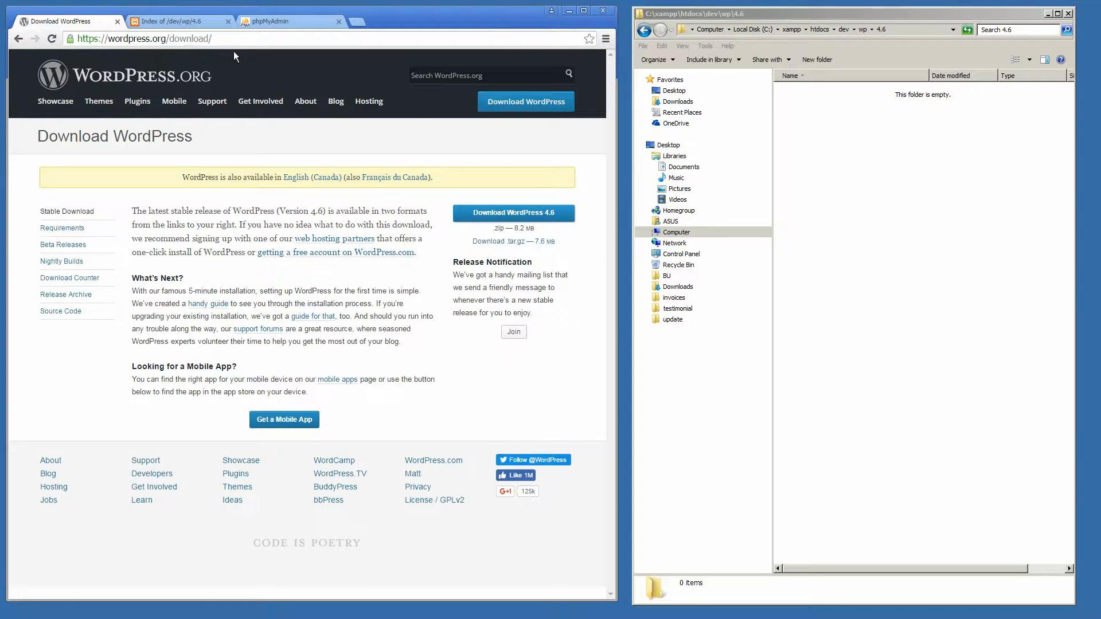
left_click(520, 215)
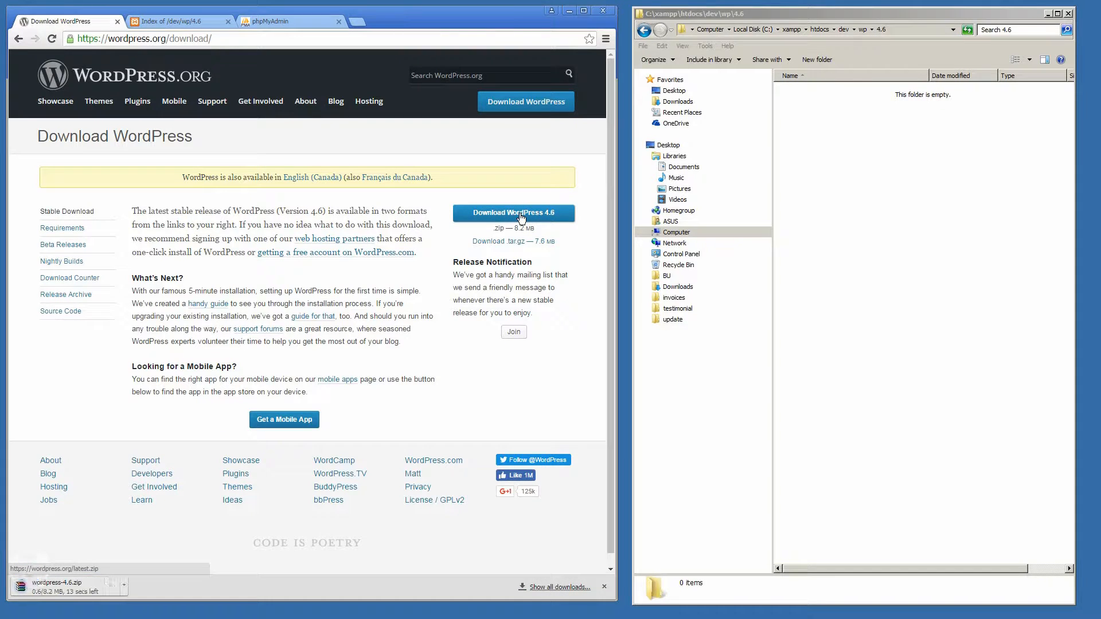
left_click(172, 21)
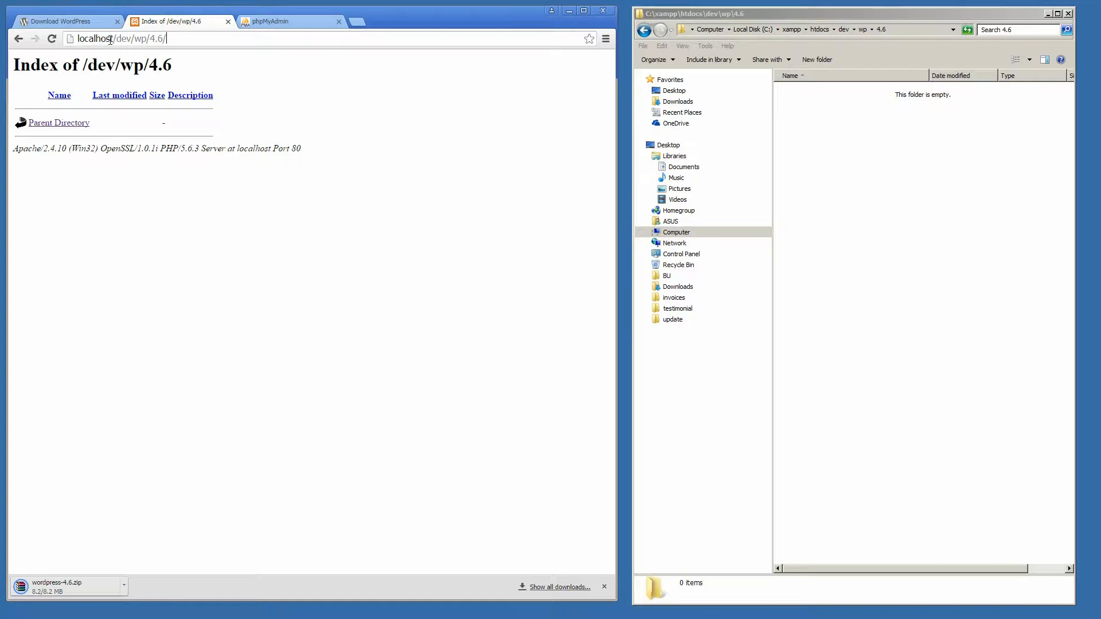
left_click(162, 38)
left_click(881, 215)
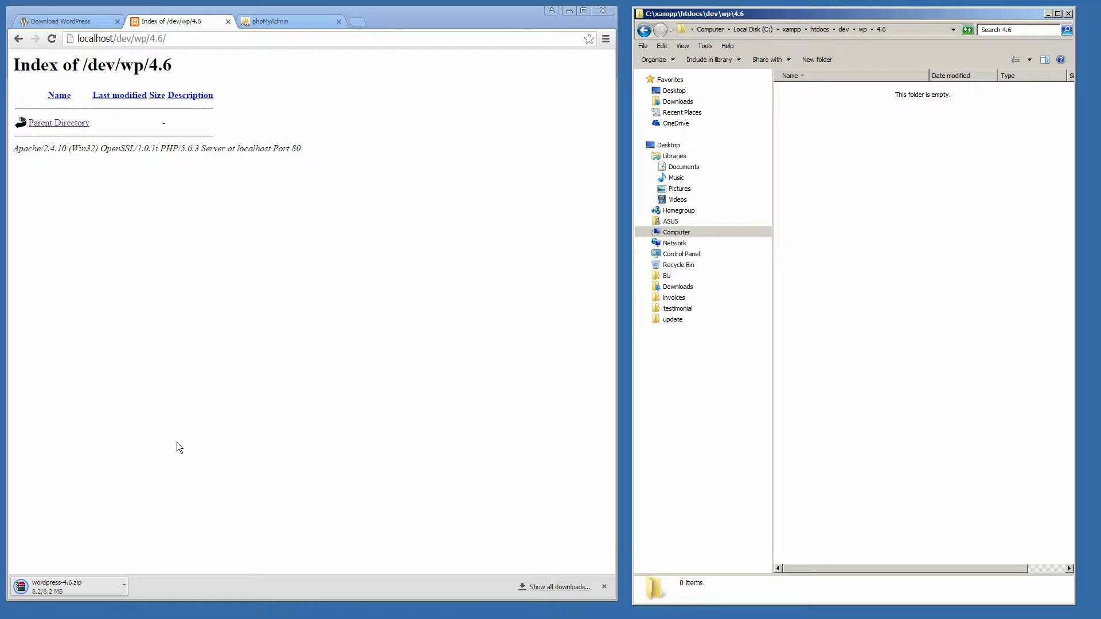
left_click(273, 21)
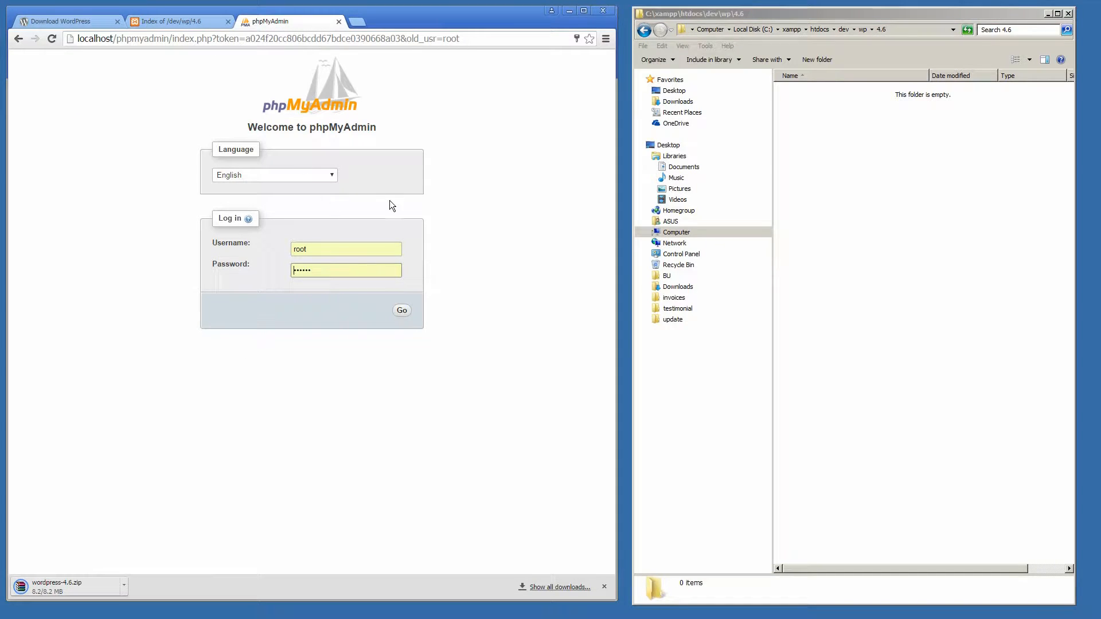
left_click(155, 23)
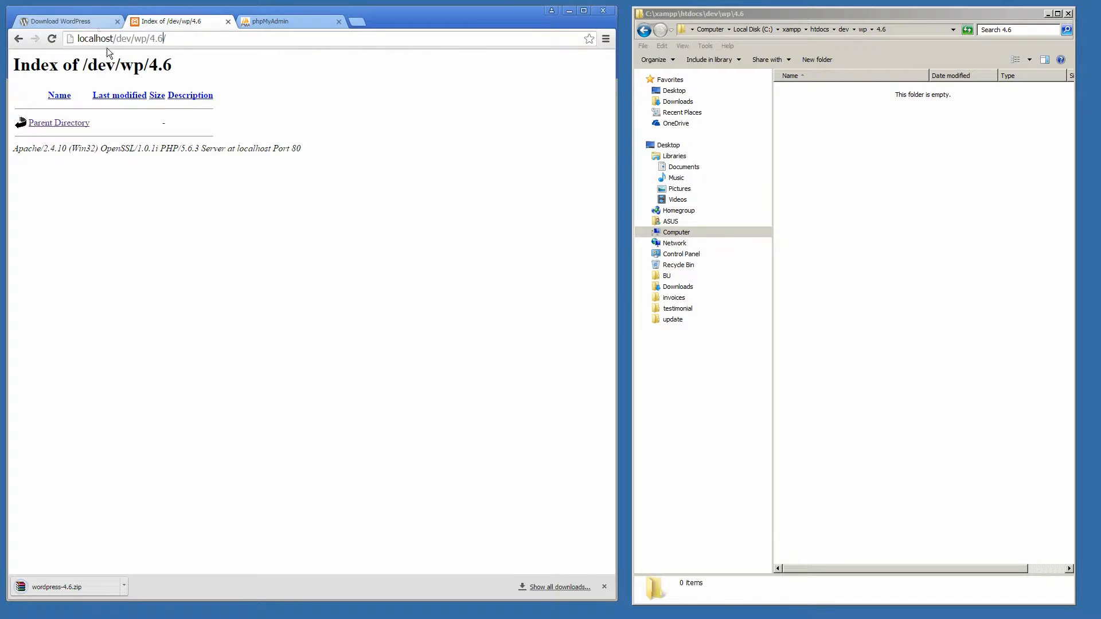
left_click(78, 589)
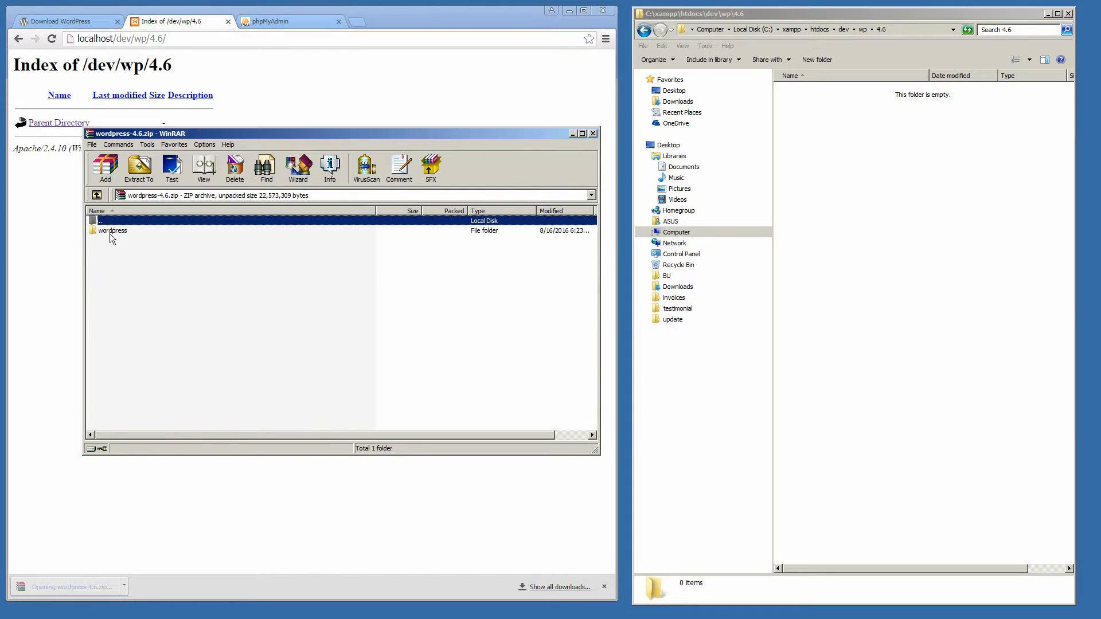
Step: Extract all 19 items from the archive's wordpress folder into C:\xampp\htdocs\dev\wp\4.6, then close WinRAR
double_click(111, 231)
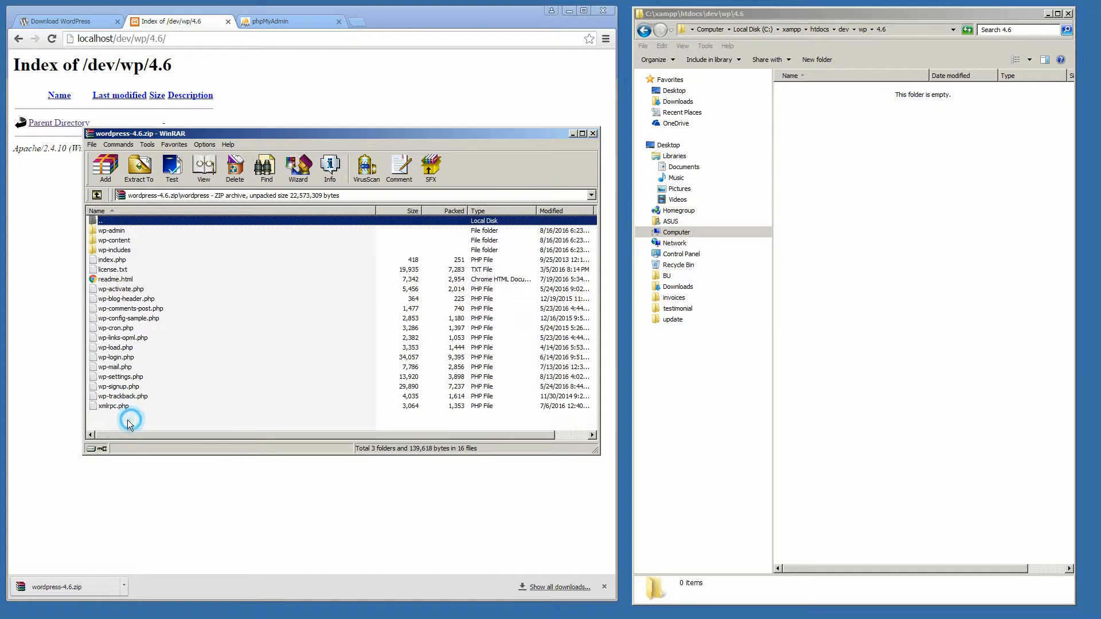
left_click_drag(127, 420, 978, 286)
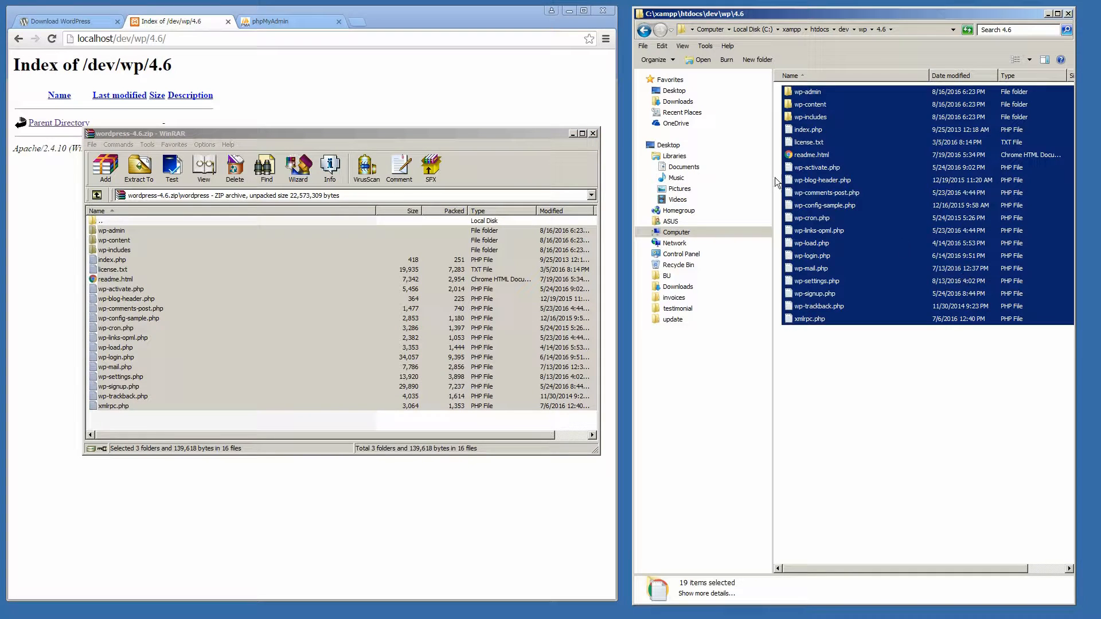
left_click(594, 133)
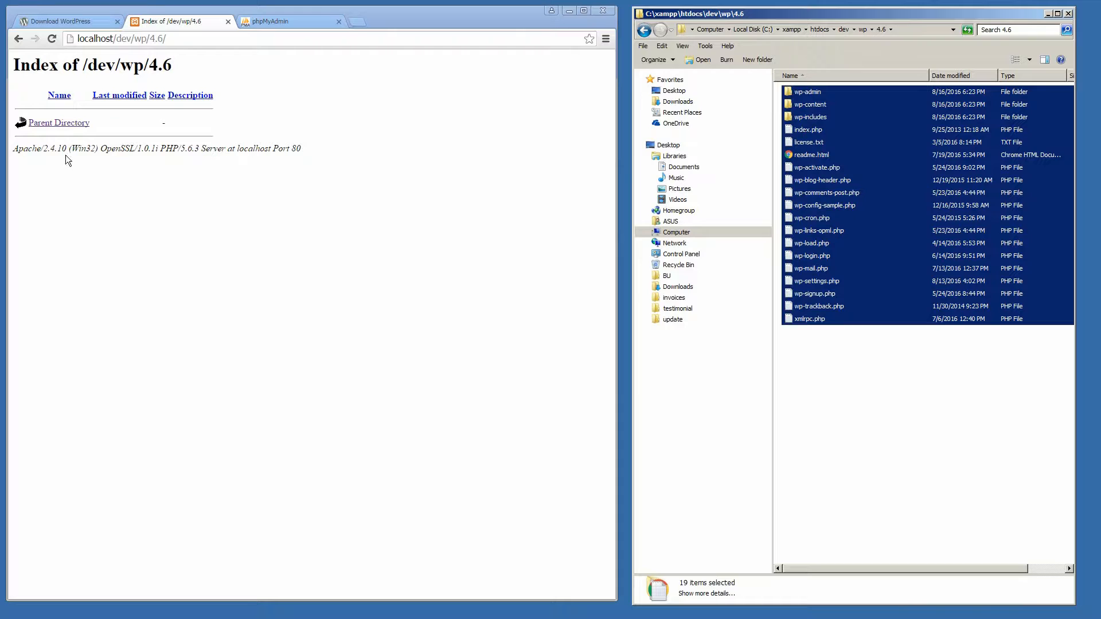
Step: Reload localhost/dev/wp/4.6/ and continue setup with English (United States) as the language
left_click(53, 40)
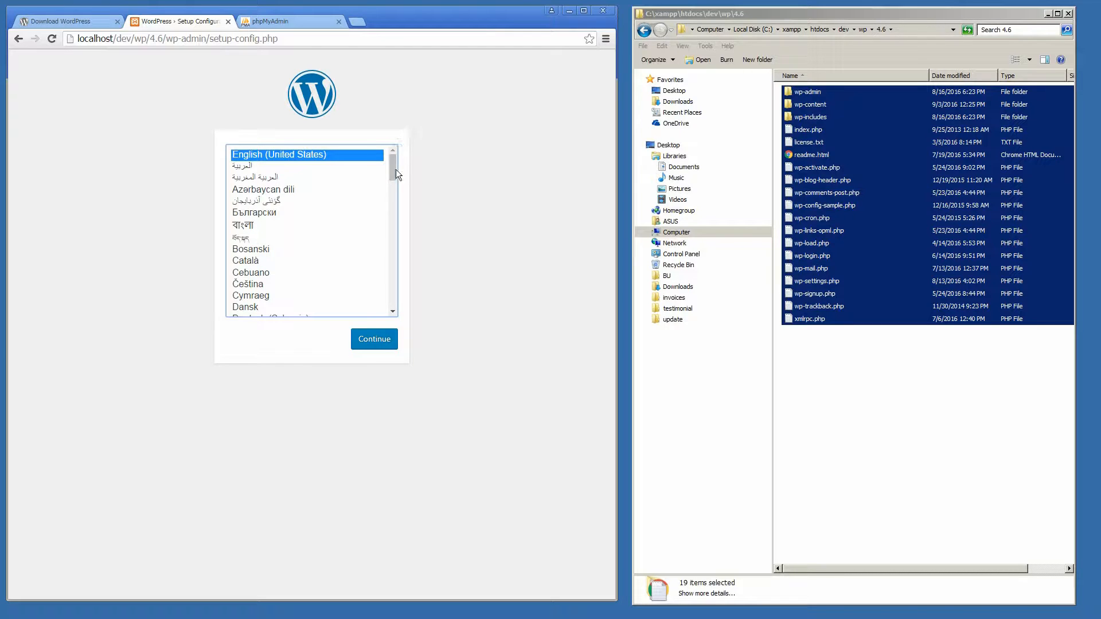
mouse_move(390, 170)
left_mouse_down()
mouse_move(390, 226)
mouse_move(391, 159)
left_mouse_up()
left_click(364, 343)
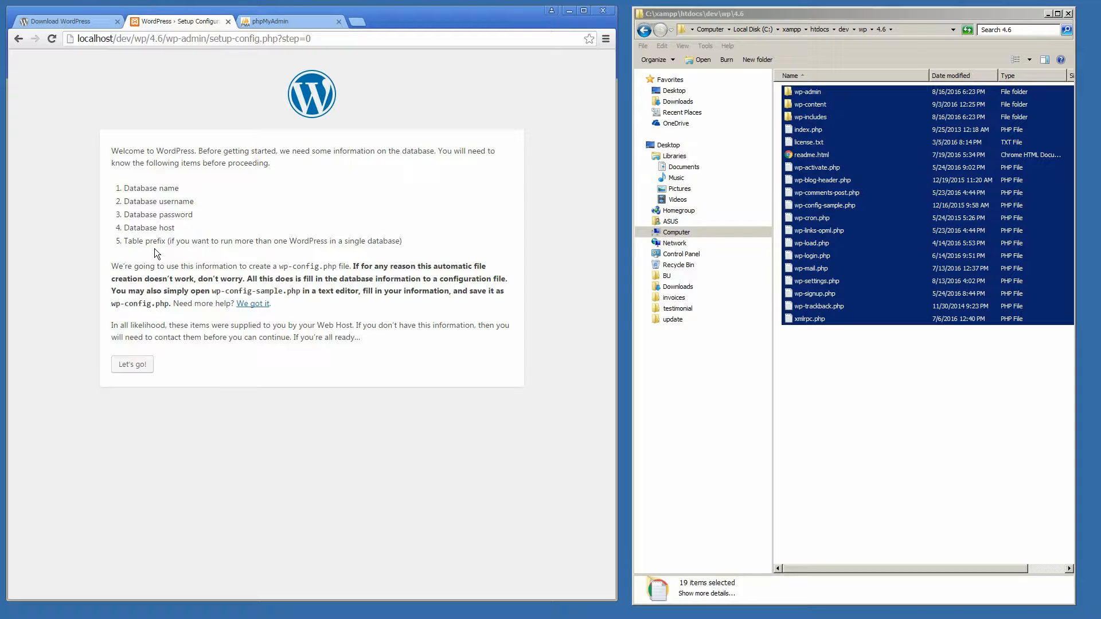
left_click(133, 365)
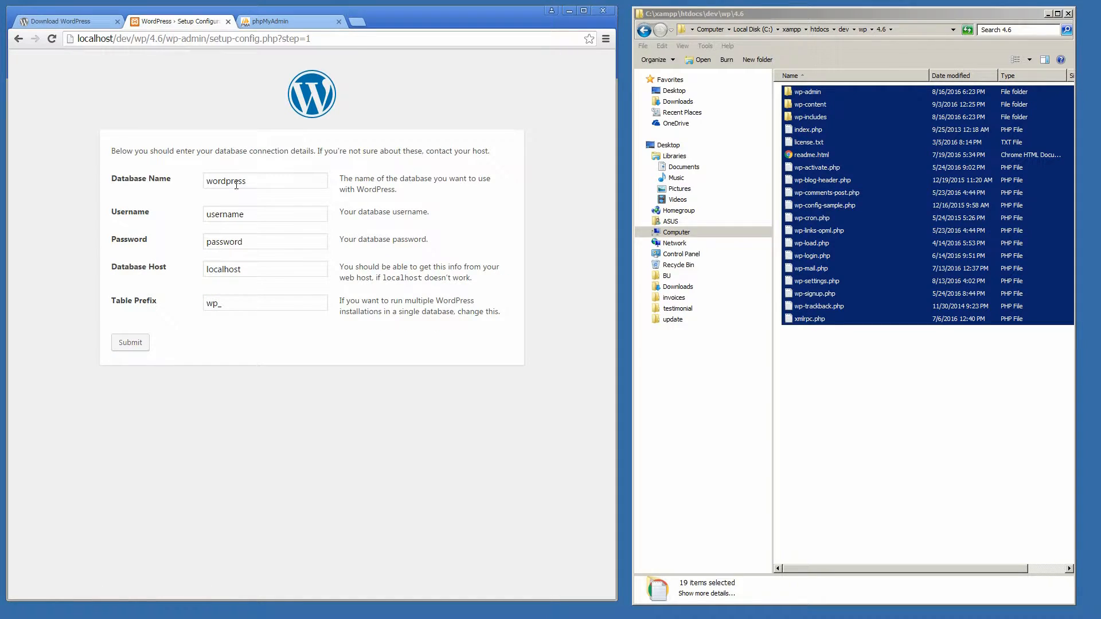
left_click(239, 181)
left_click(246, 214)
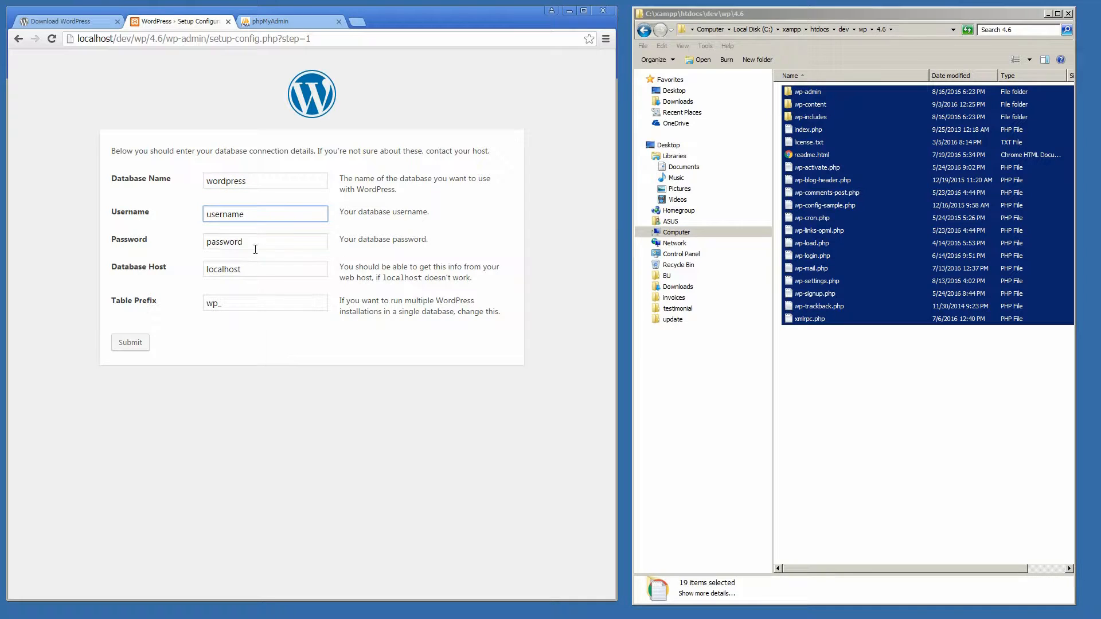
left_click(246, 241)
left_click(253, 269)
left_click(248, 304)
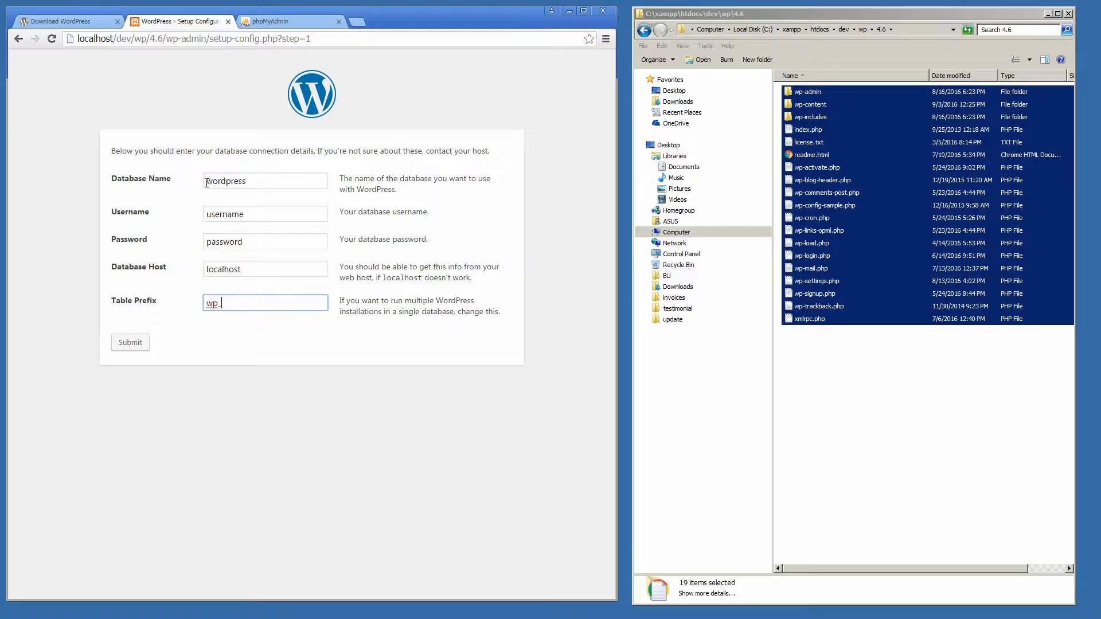
left_click(208, 182)
left_click_drag(206, 181, 260, 181)
left_click(257, 181)
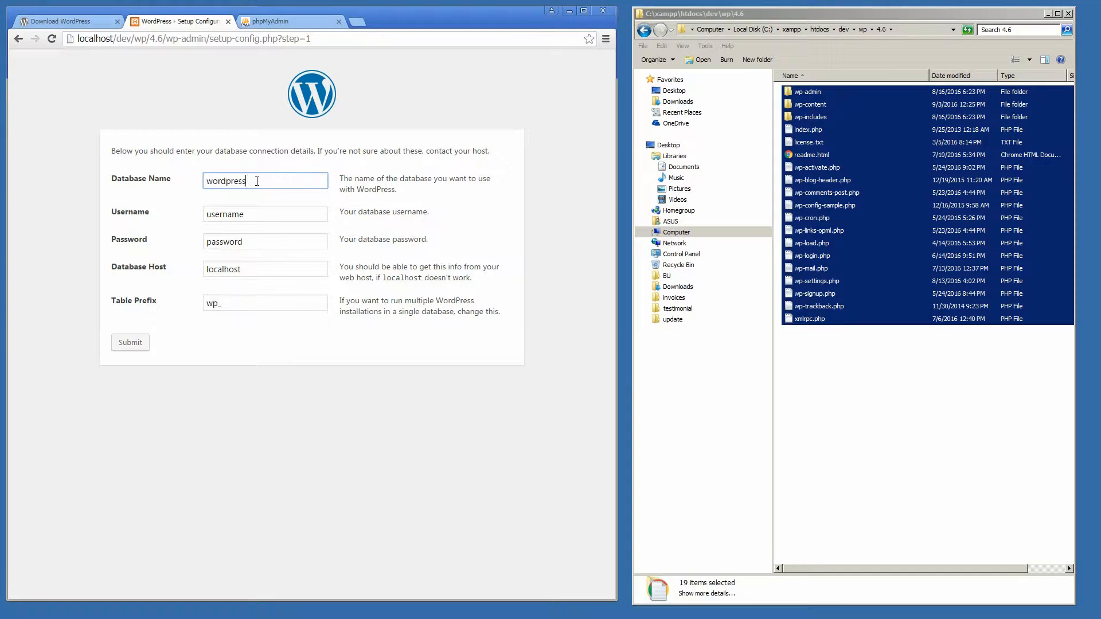
left_click_drag(253, 217, 205, 217)
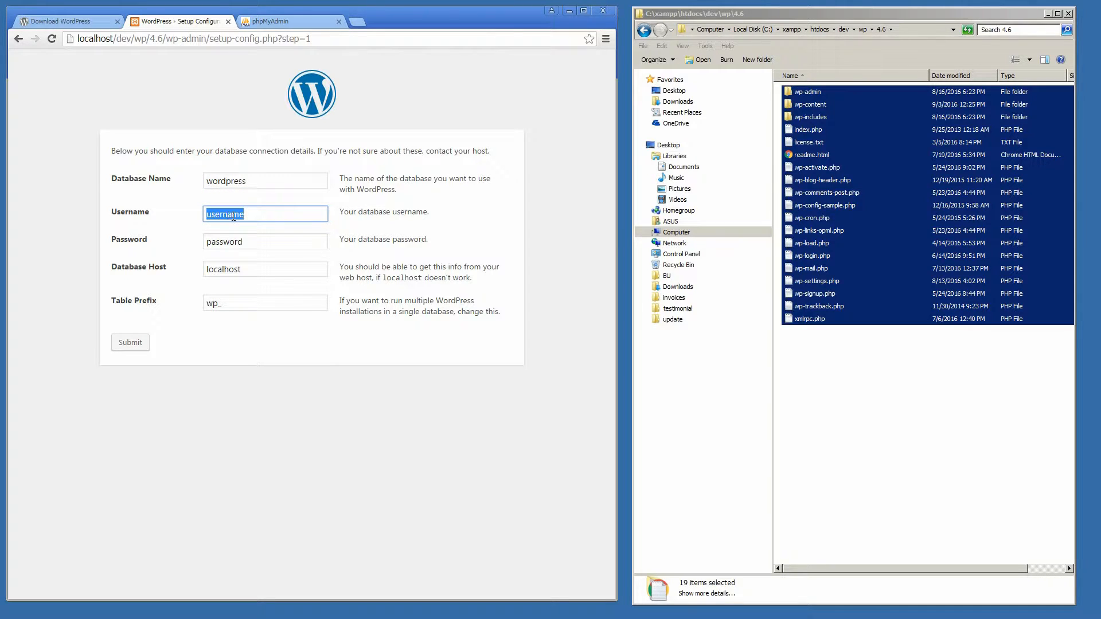
left_click(279, 19)
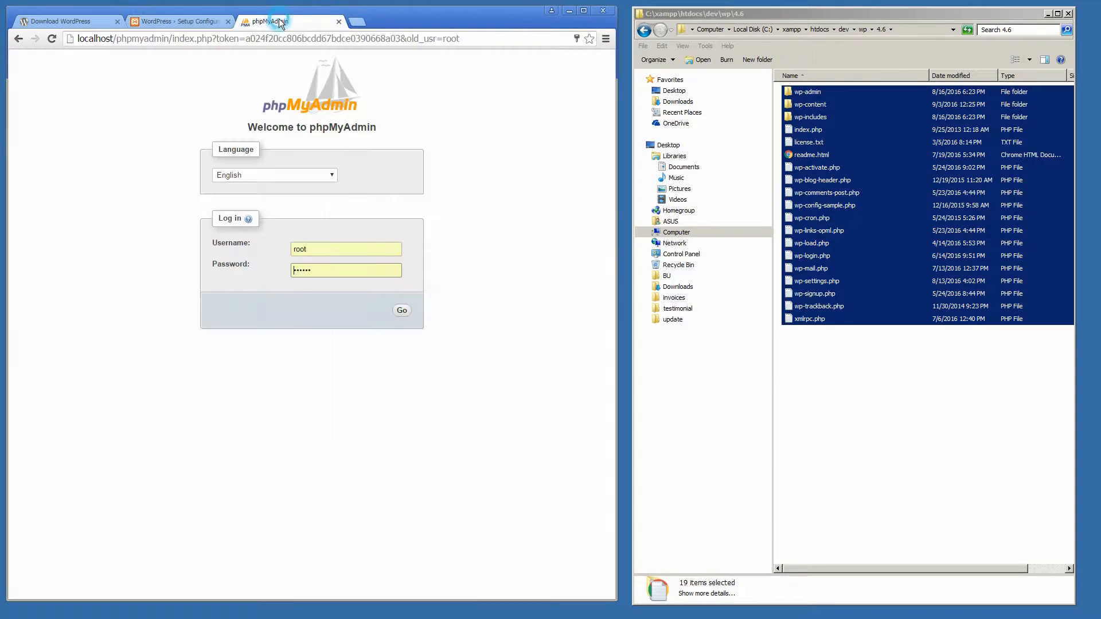
double_click(301, 253)
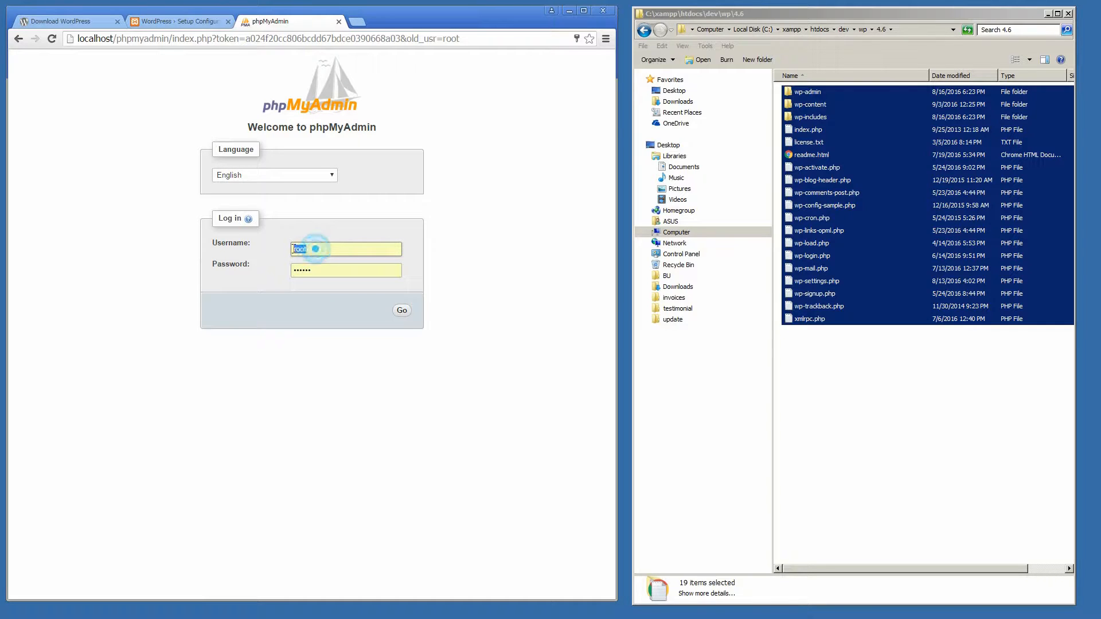
left_click(164, 322)
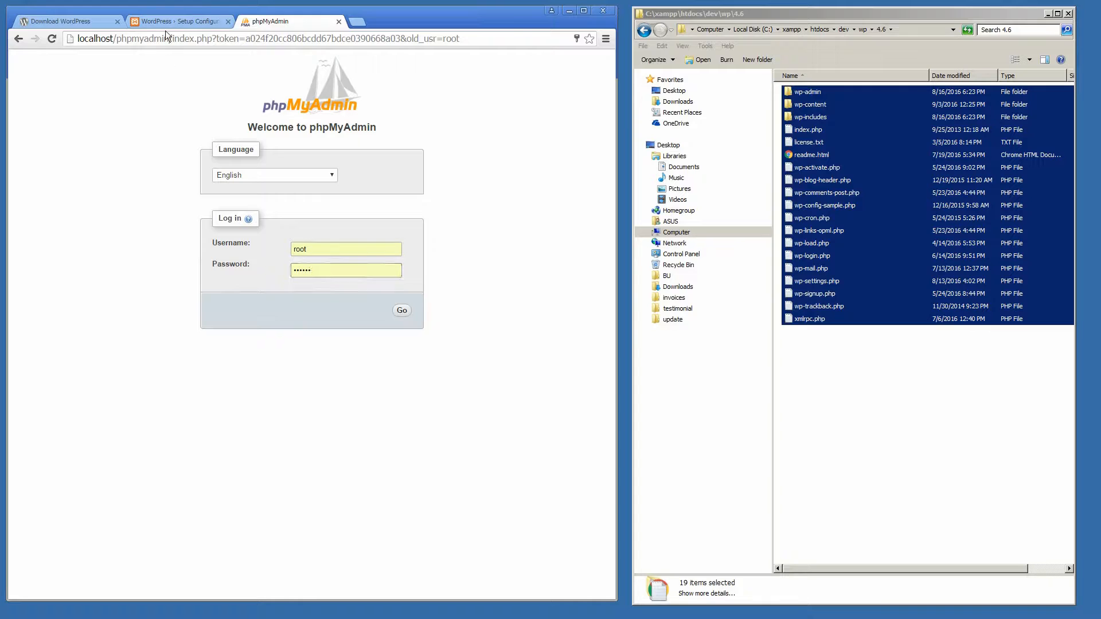
left_click(172, 21)
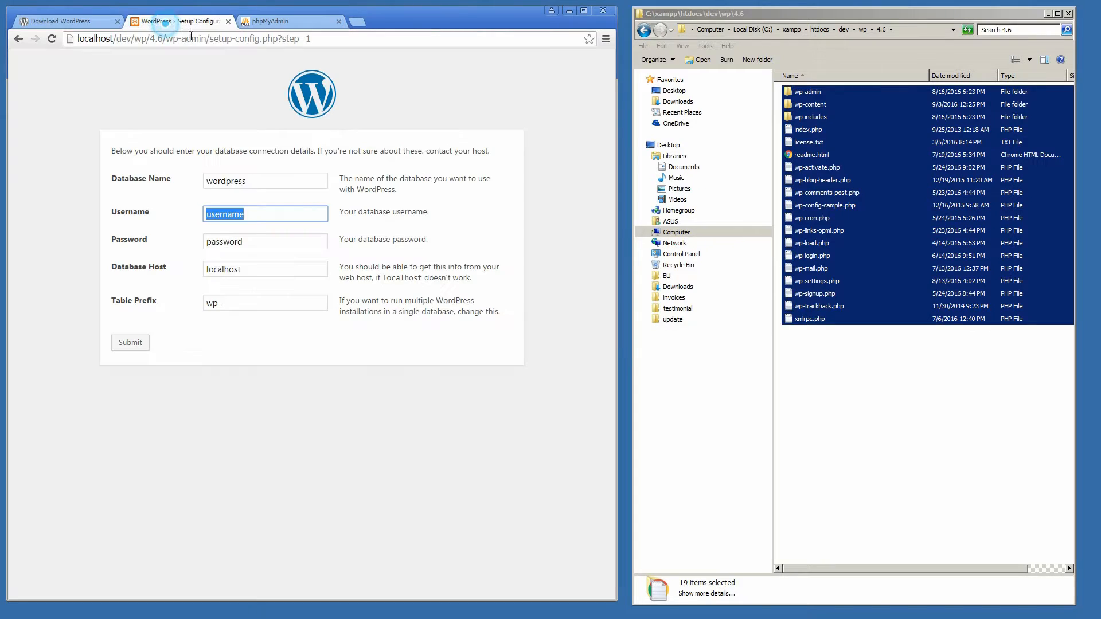
double_click(247, 270)
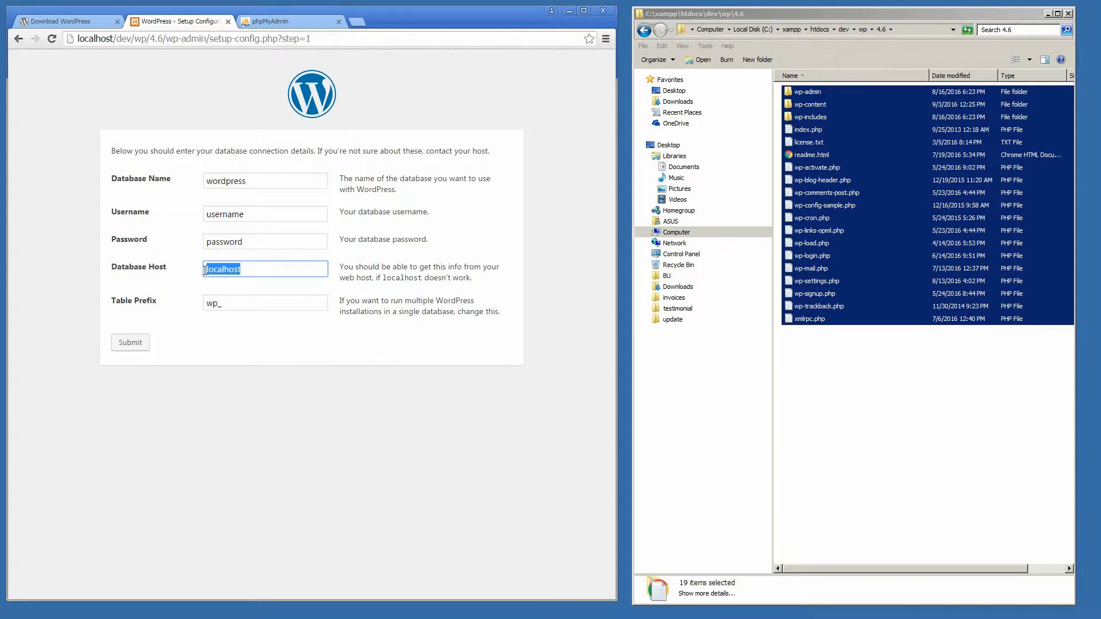
left_click(259, 270)
left_click_drag(216, 303, 207, 305)
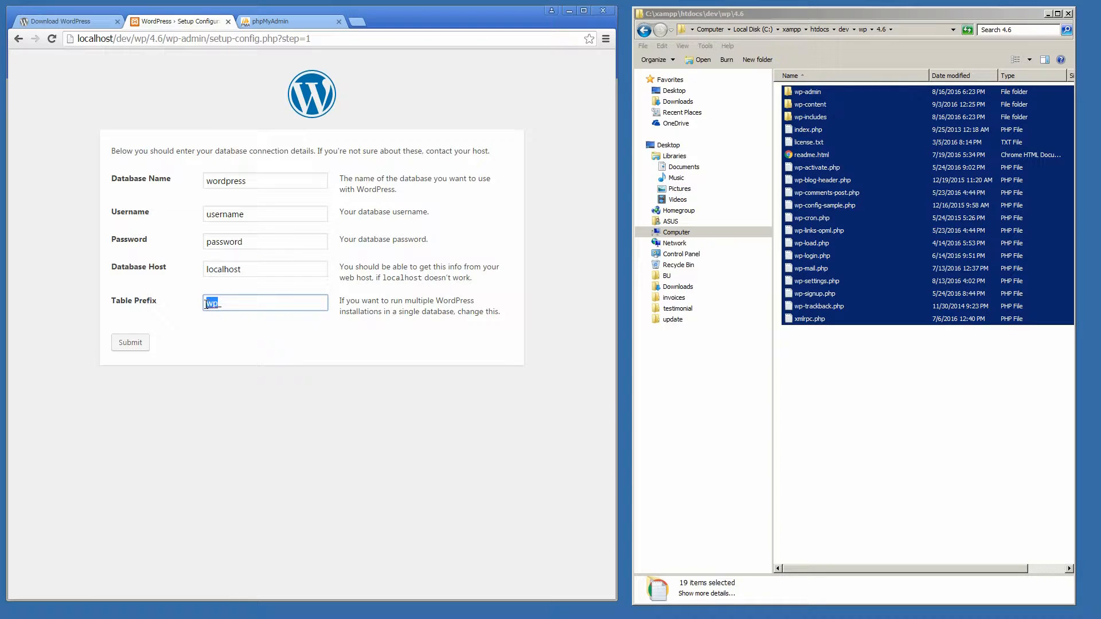
left_click(205, 376)
Step: Change the Table Prefix from wp_ to ex_ in the database connection form
left_click_drag(218, 302, 207, 304)
type("ex_")
left_click(212, 371)
double_click(225, 182)
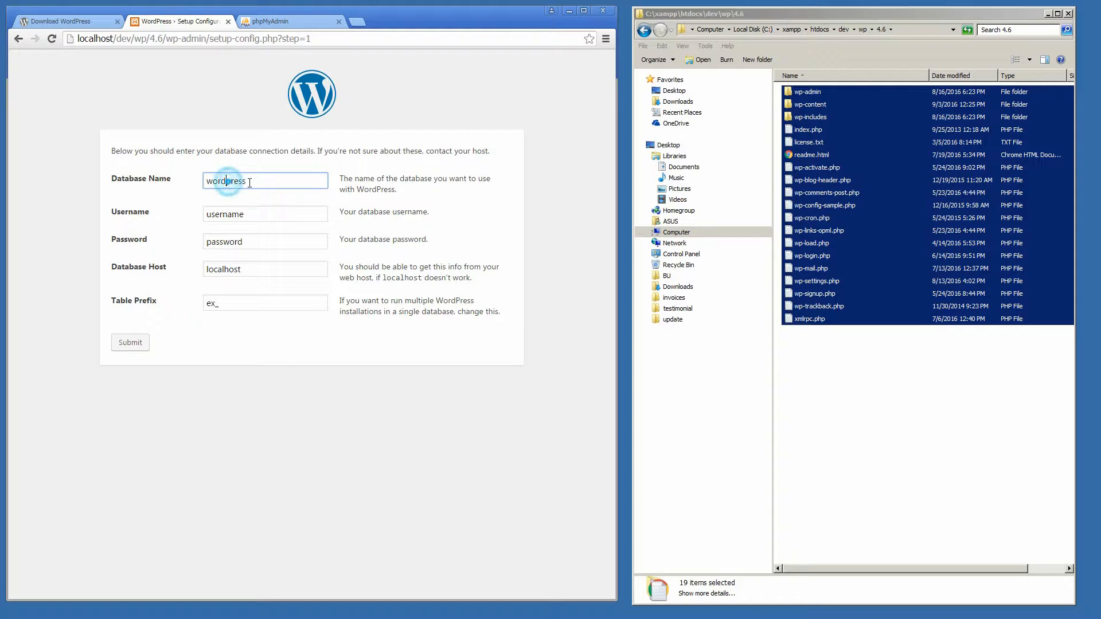
left_click(282, 21)
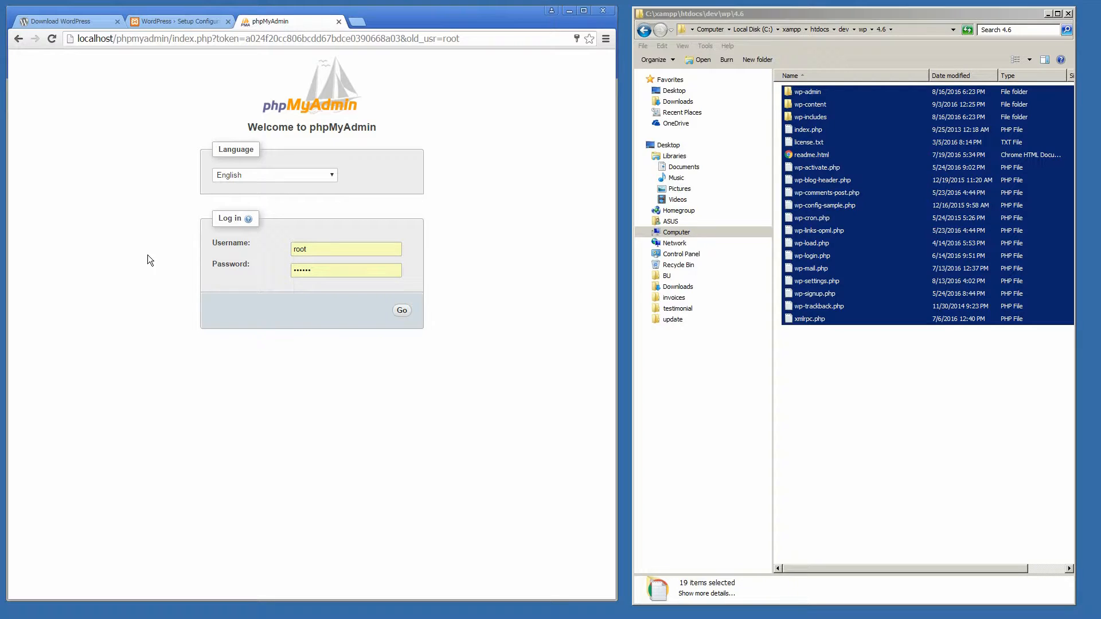
Step: Log in to phpMyAdmin and create a new database named wp46new
left_click(297, 251)
left_click(305, 272)
left_click(401, 311)
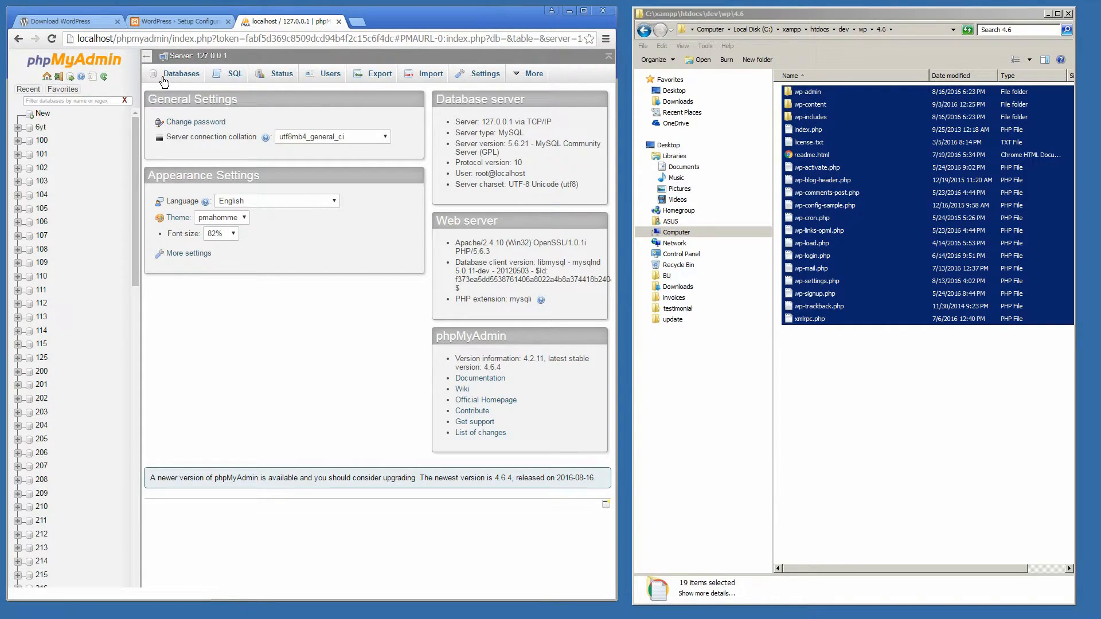
left_click(191, 76)
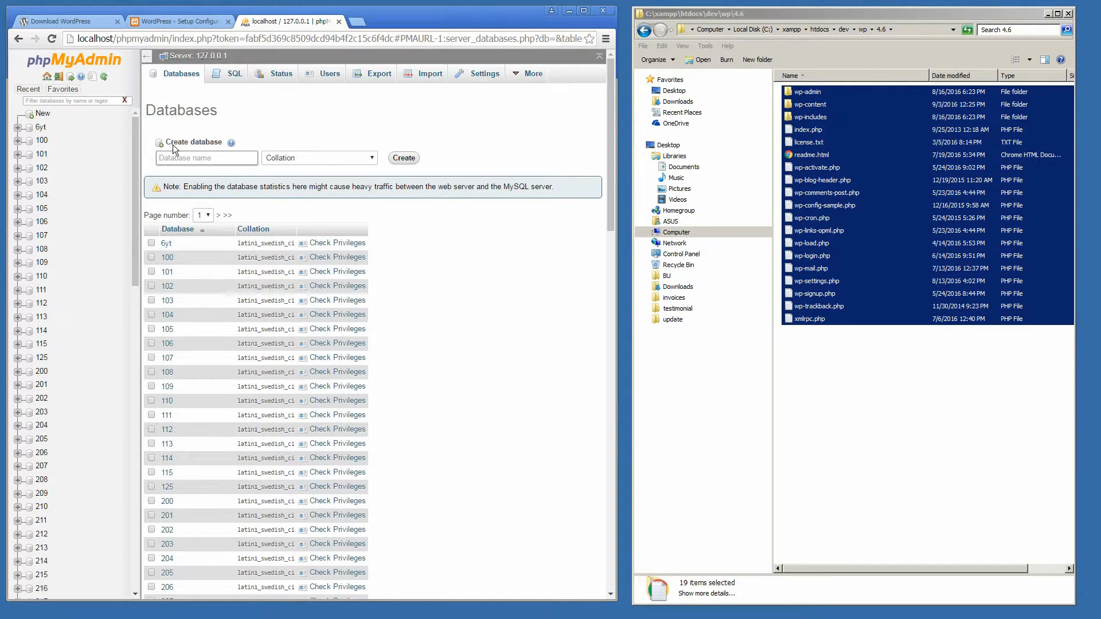
left_click(181, 157)
type("wp46")
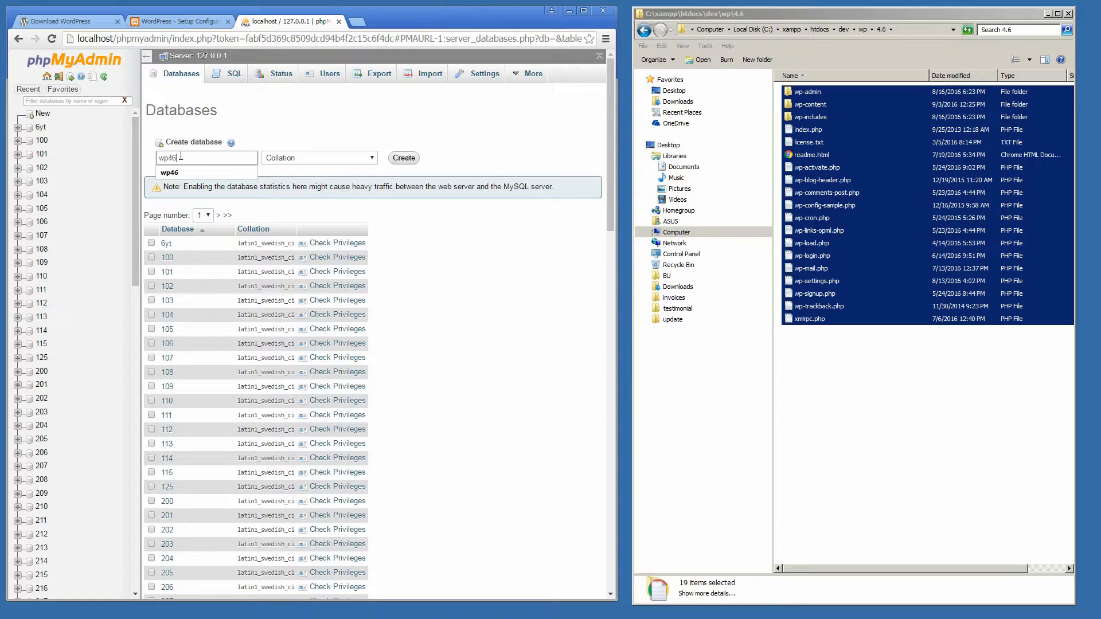
type("new")
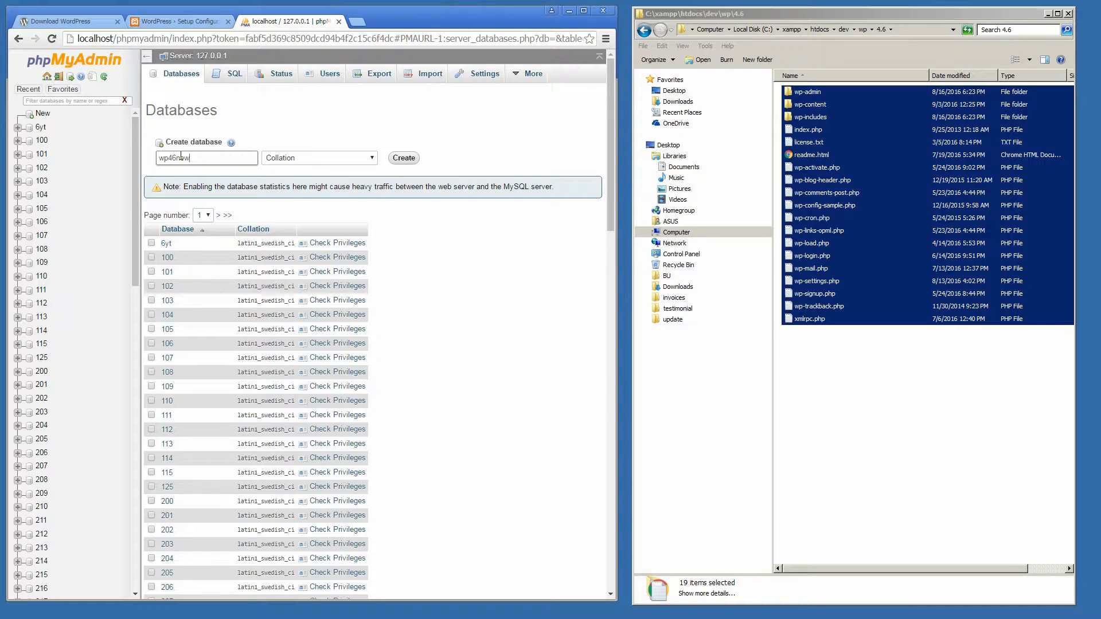
left_click(410, 160)
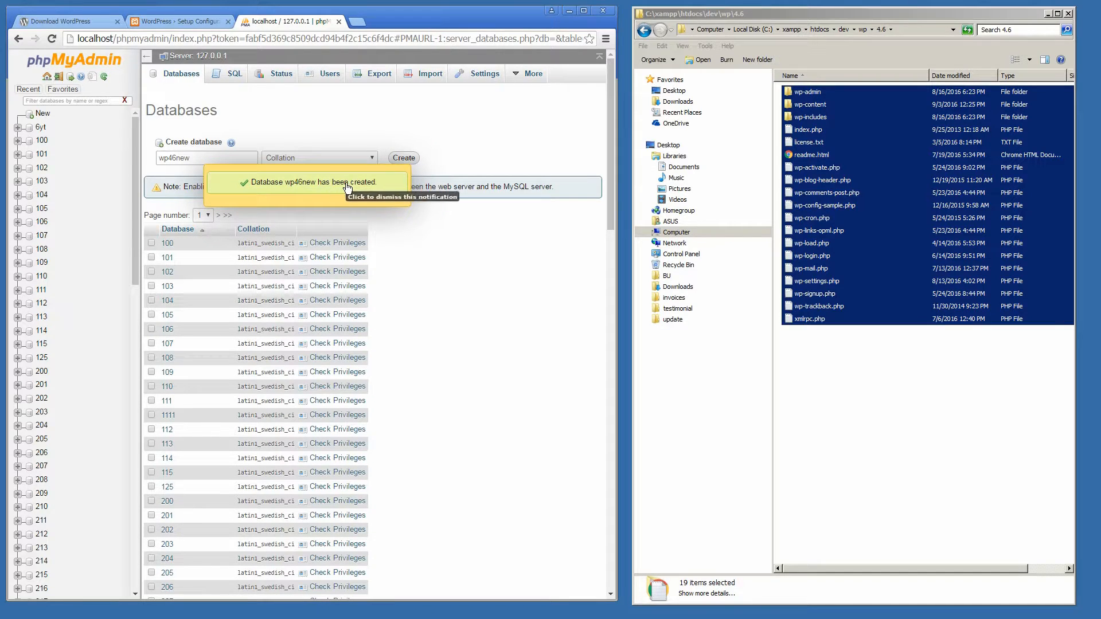
Step: Copy the database name wp46new and return to the WordPress setup form
double_click(174, 158)
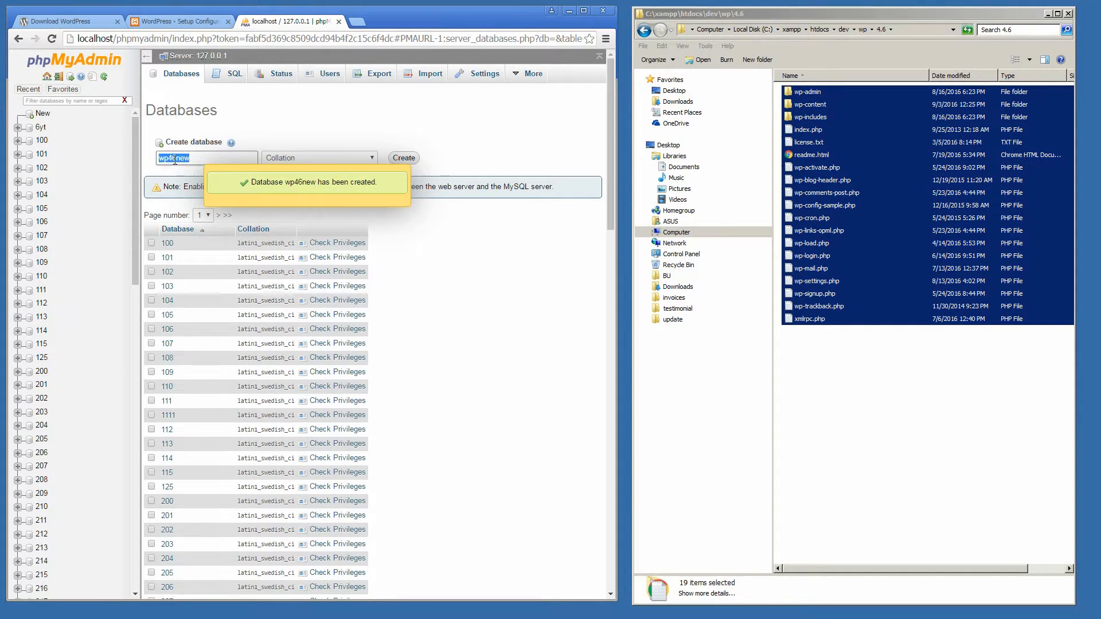
right_click(174, 159)
left_click(182, 181)
left_click(171, 20)
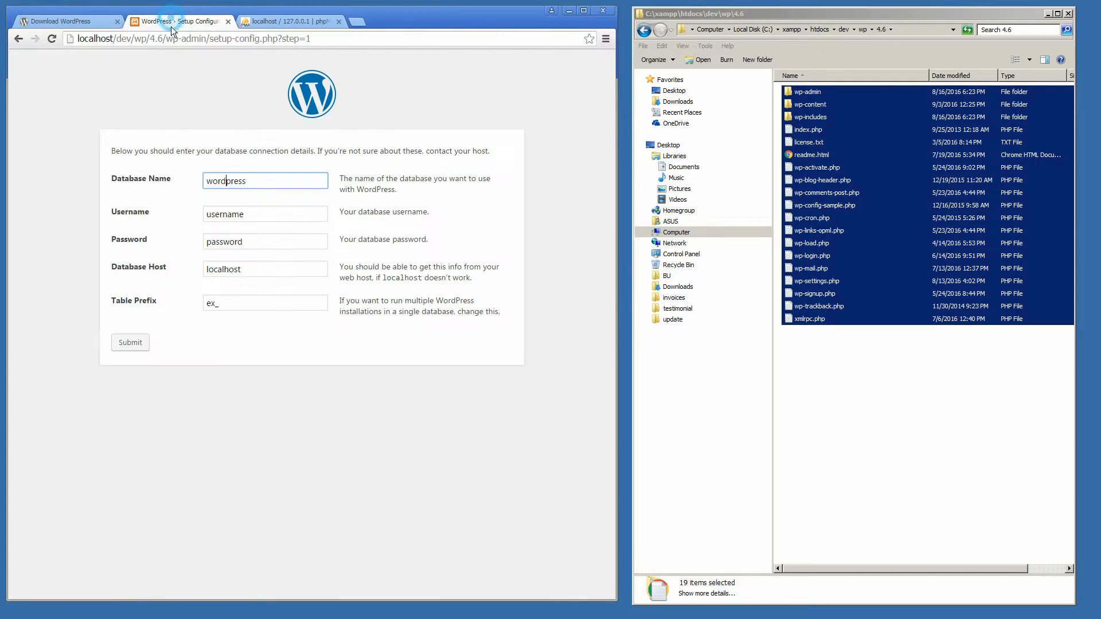
Step: Paste wp46new into the Database Name field in place of wordpress
left_click_drag(281, 180, 200, 184)
right_click(217, 183)
left_click(229, 216)
Step: Enter root as the Username and type the MySQL password into the Password field
double_click(251, 212)
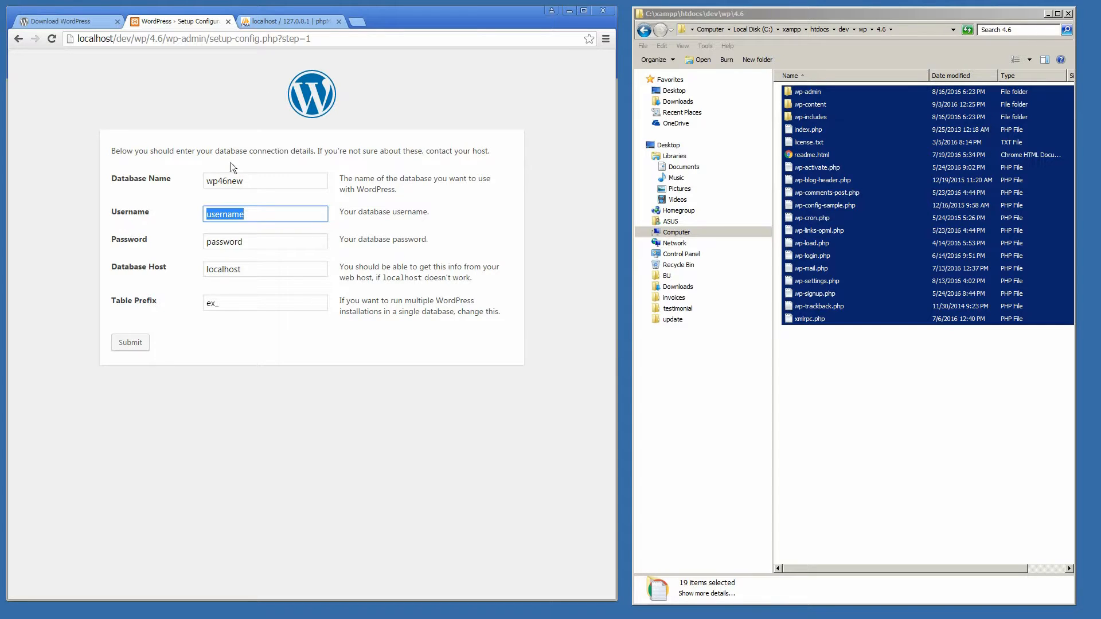
left_click(266, 23)
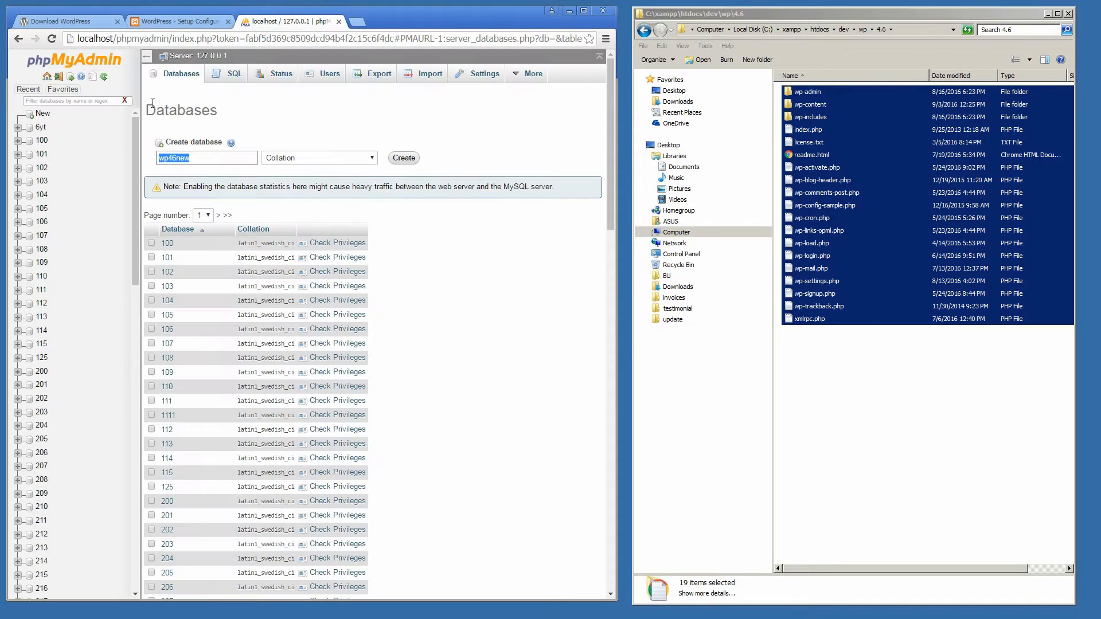
left_click(205, 21)
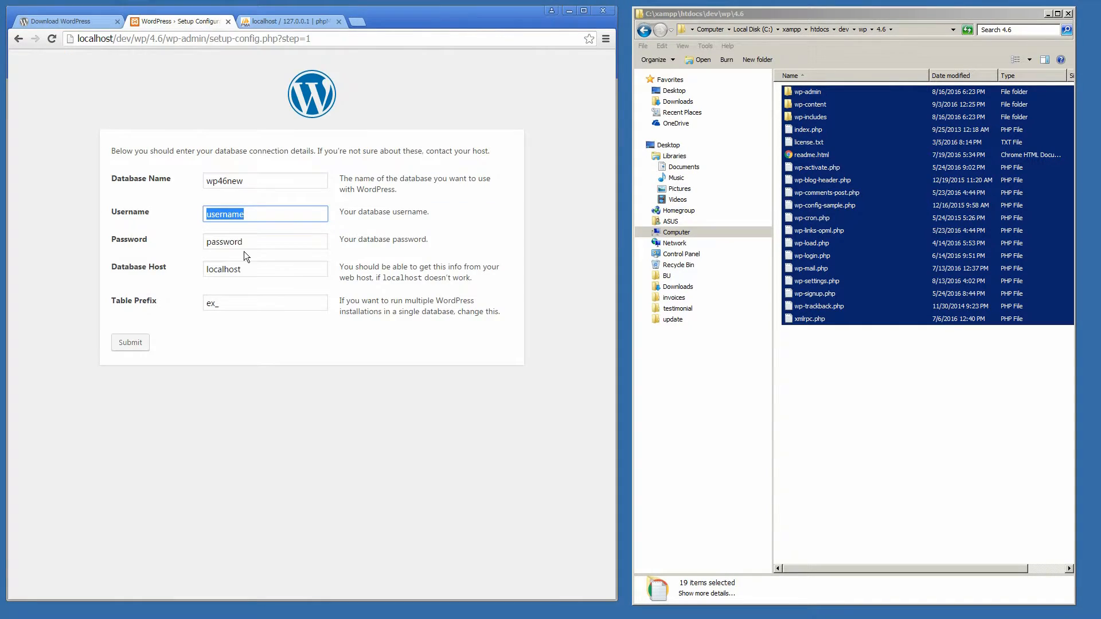
type("root")
double_click(236, 214)
double_click(266, 247)
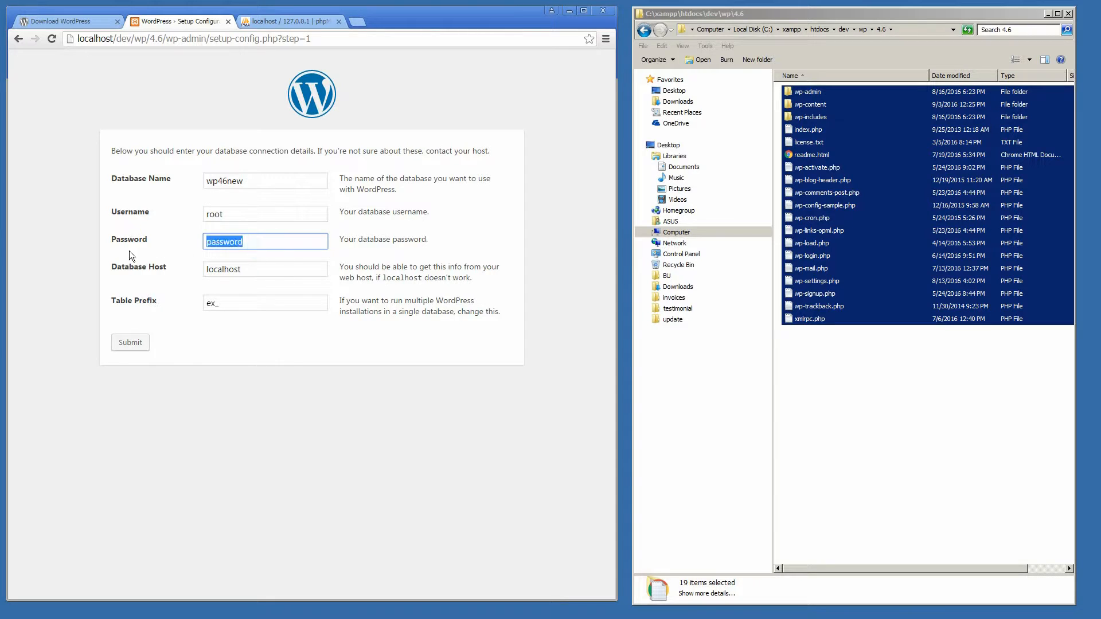
Step: Submit the database details to reach the 'All right, sparky!' confirmation page
left_click(131, 343)
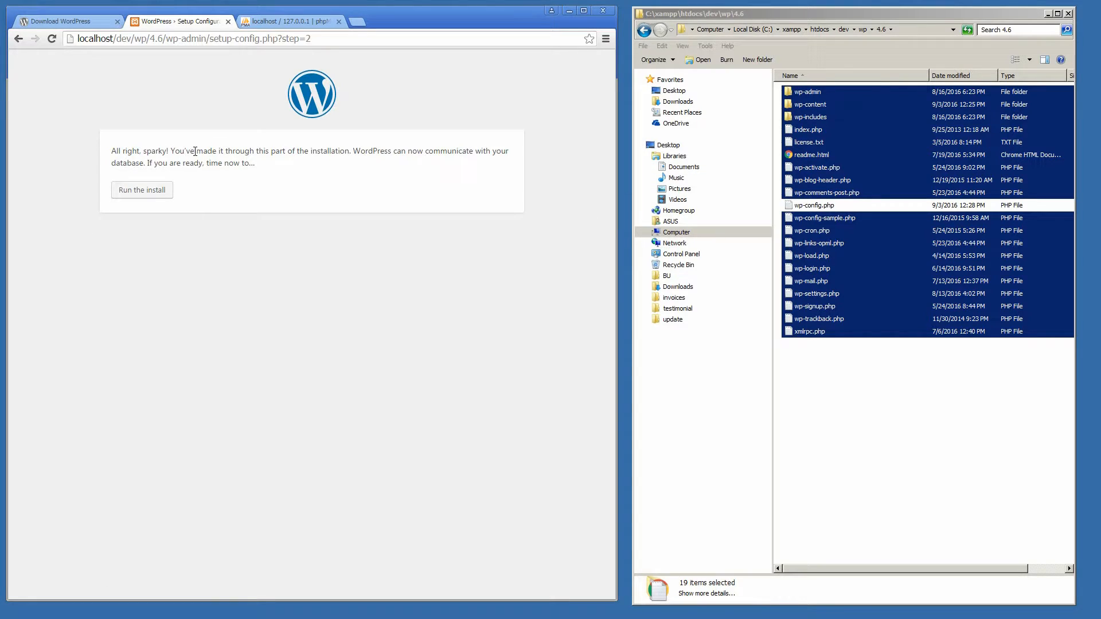
Step: Start the installation, set Site Title to 'Test' and enter the administrator username
left_click(139, 191)
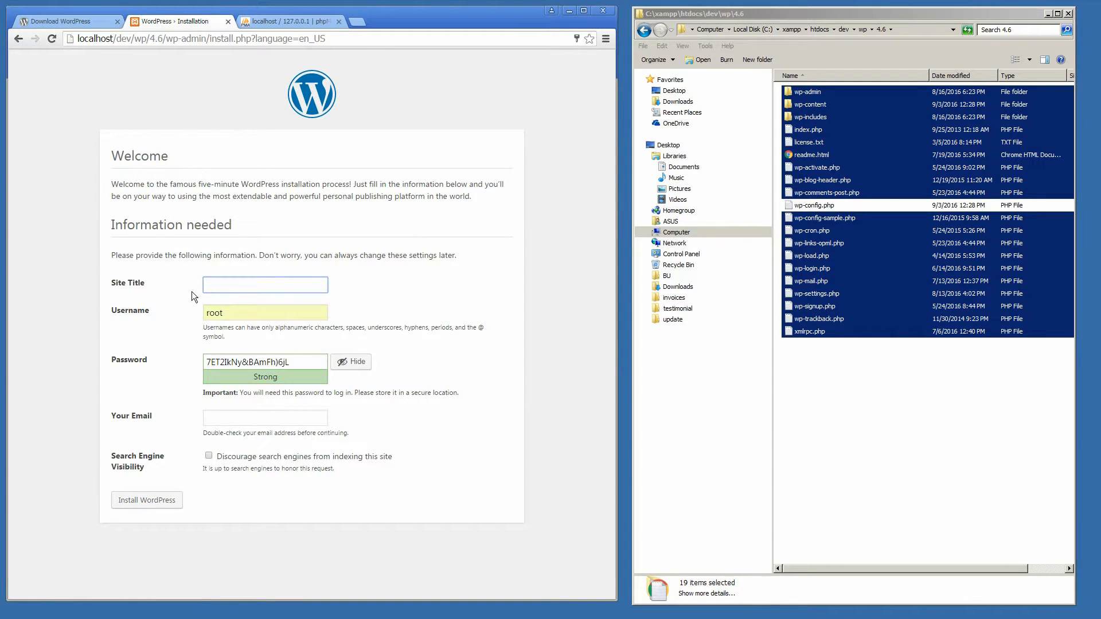
left_click(214, 287)
type("Test")
key("Tab")
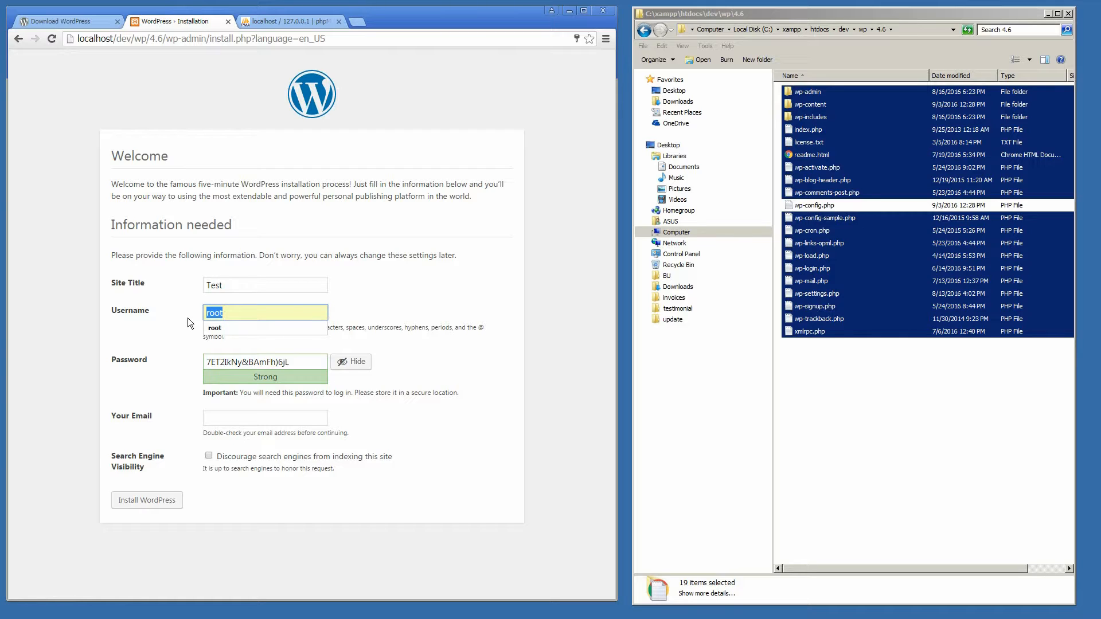
type("sean")
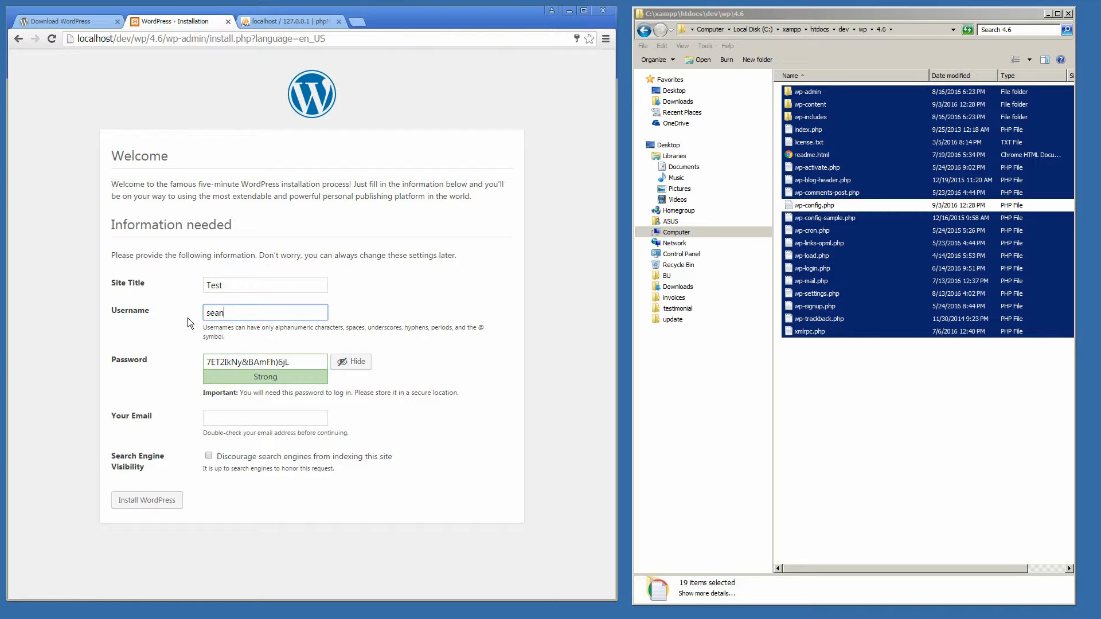
Step: Replace the generated password with a strong custom password and copy it for later
triple_click(308, 363)
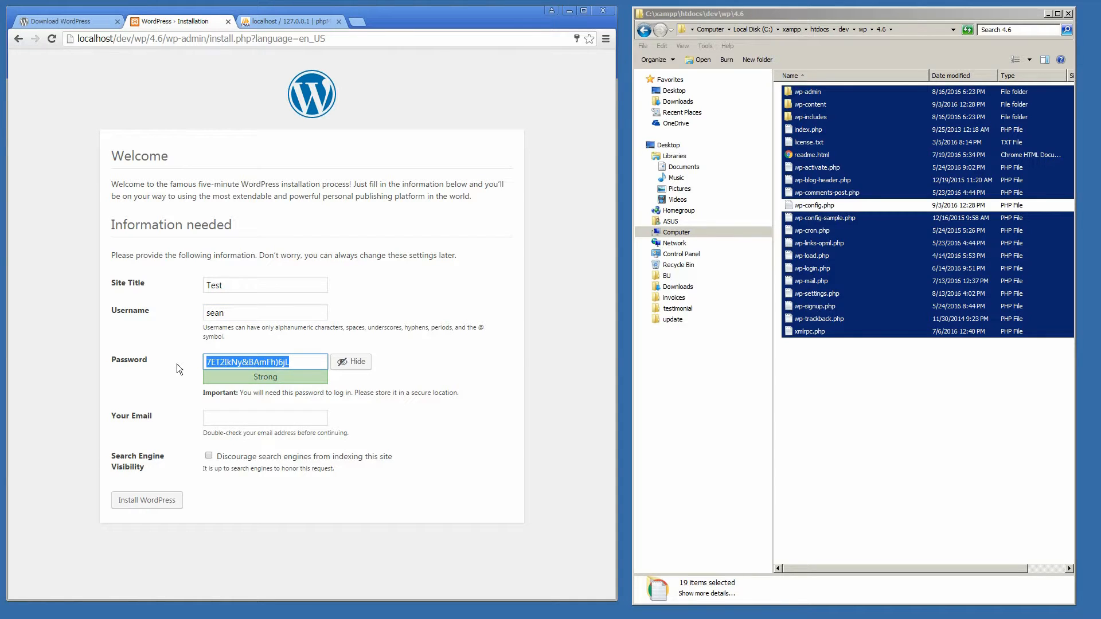
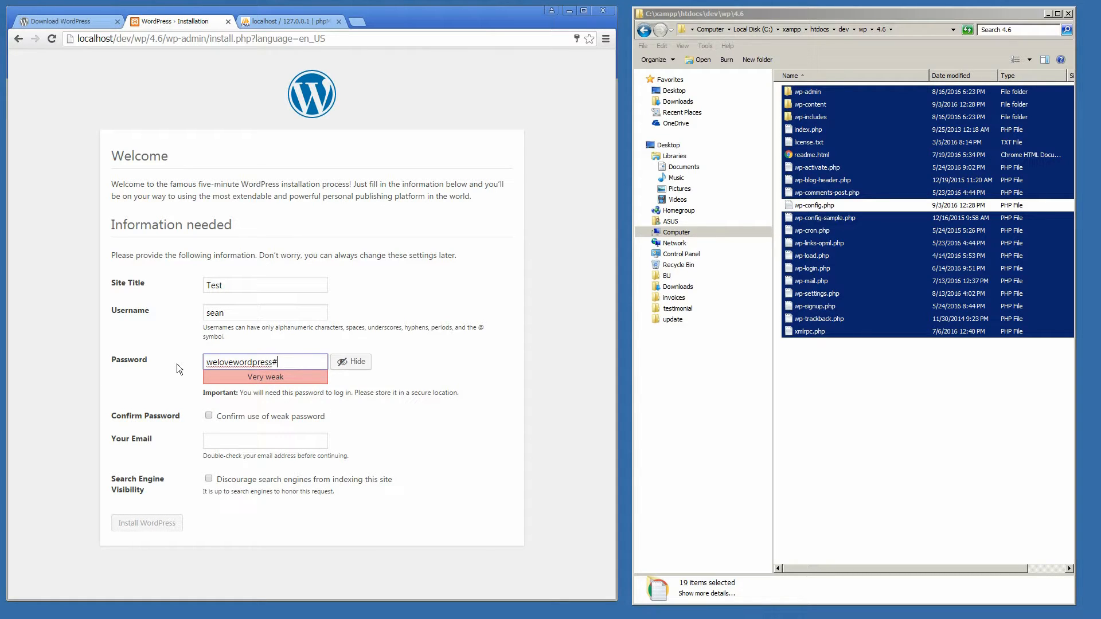
left_click_drag(297, 362, 173, 365)
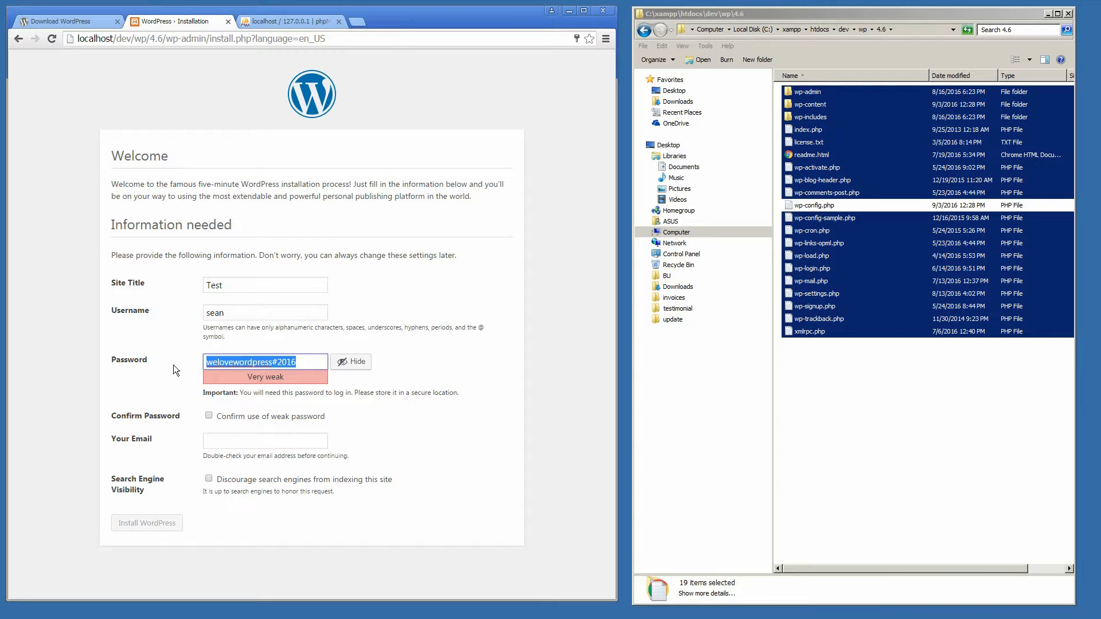
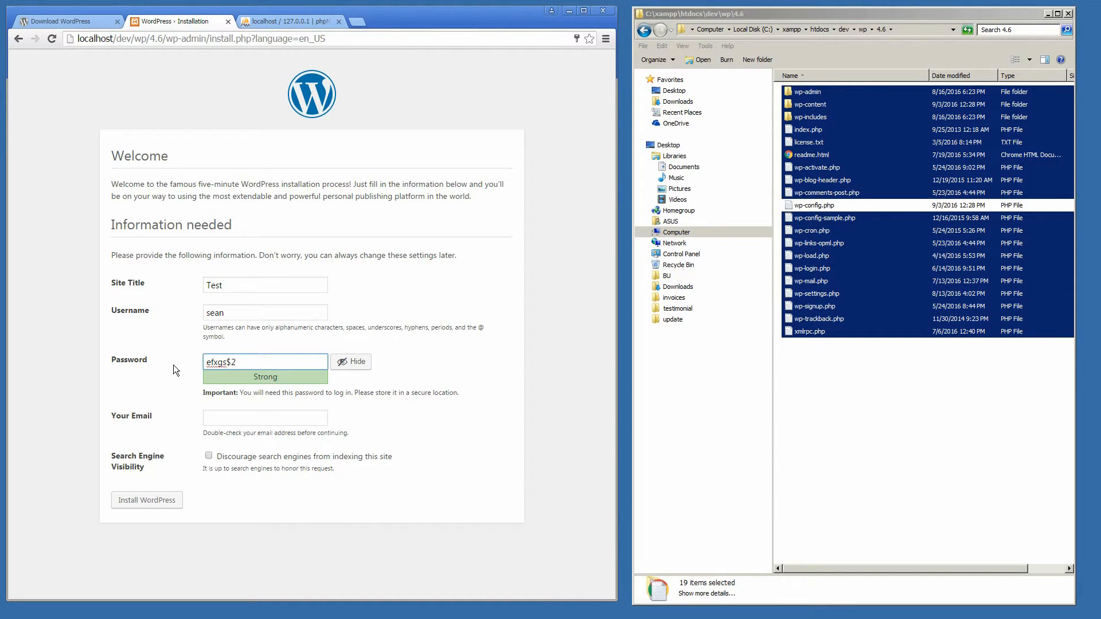
left_click_drag(252, 363, 206, 362)
right_click(222, 363)
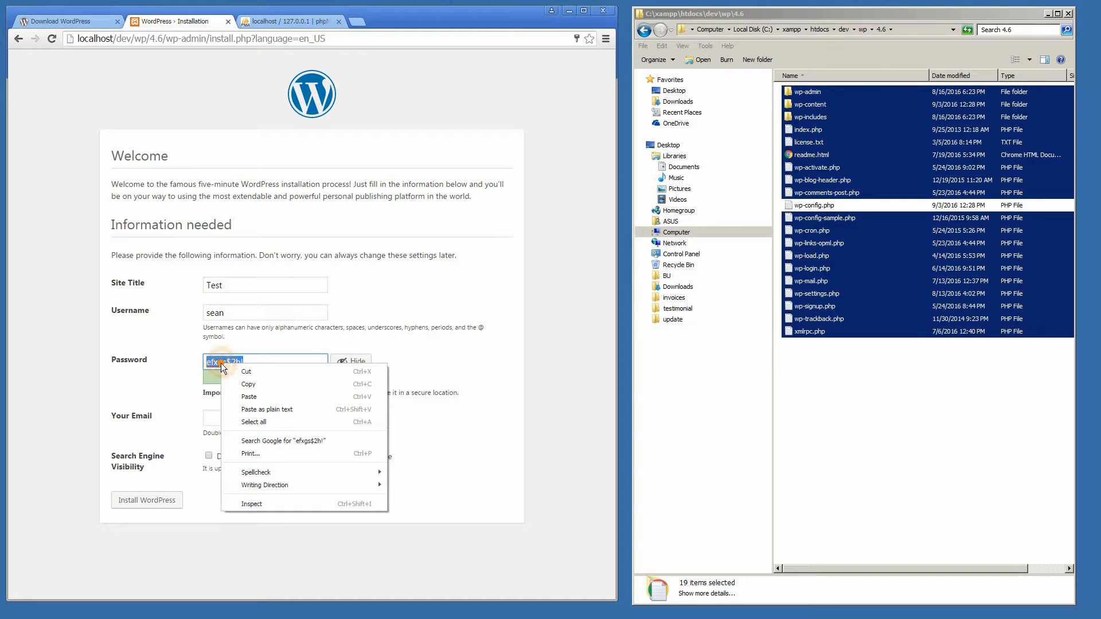
left_click(237, 388)
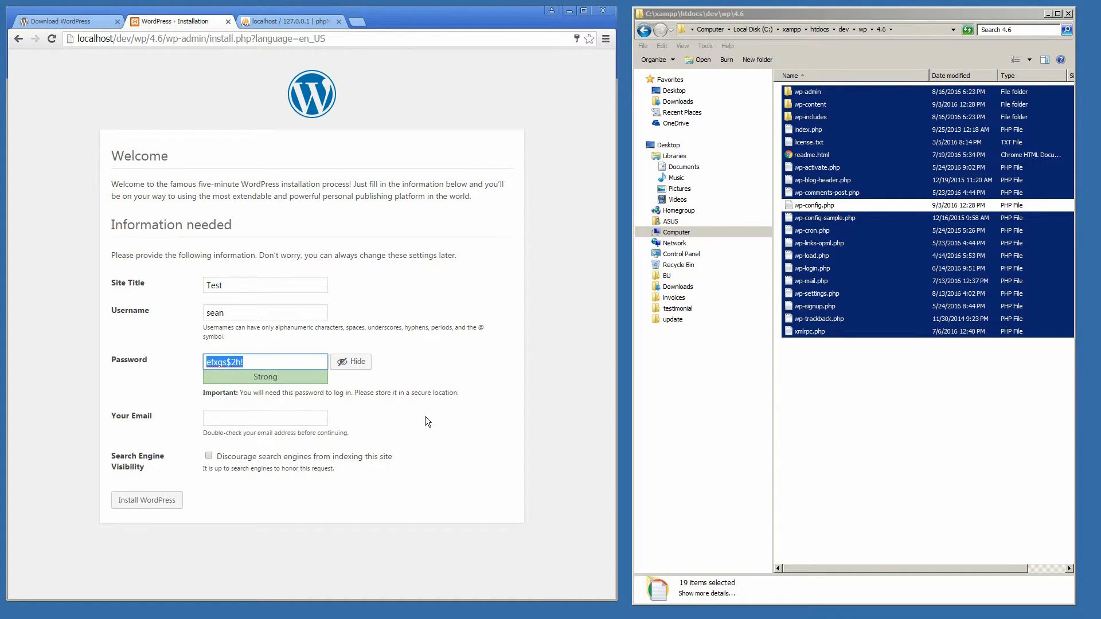
left_click(220, 418)
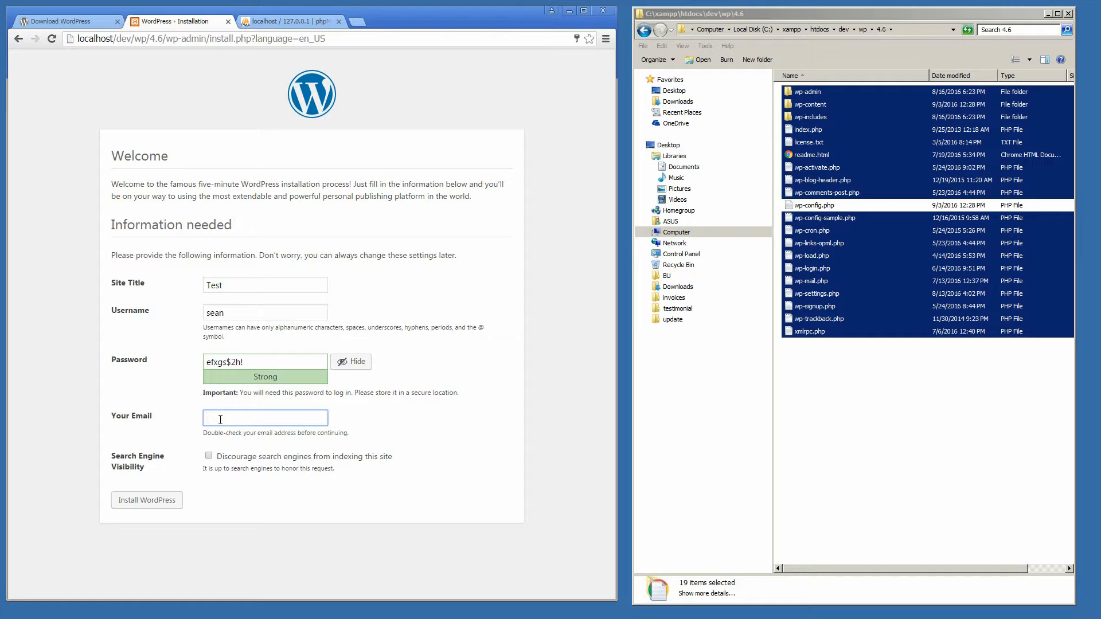
Step: Enter the administrator's e-mail address, copy the password again, and run Install WordPress
left_click(378, 509)
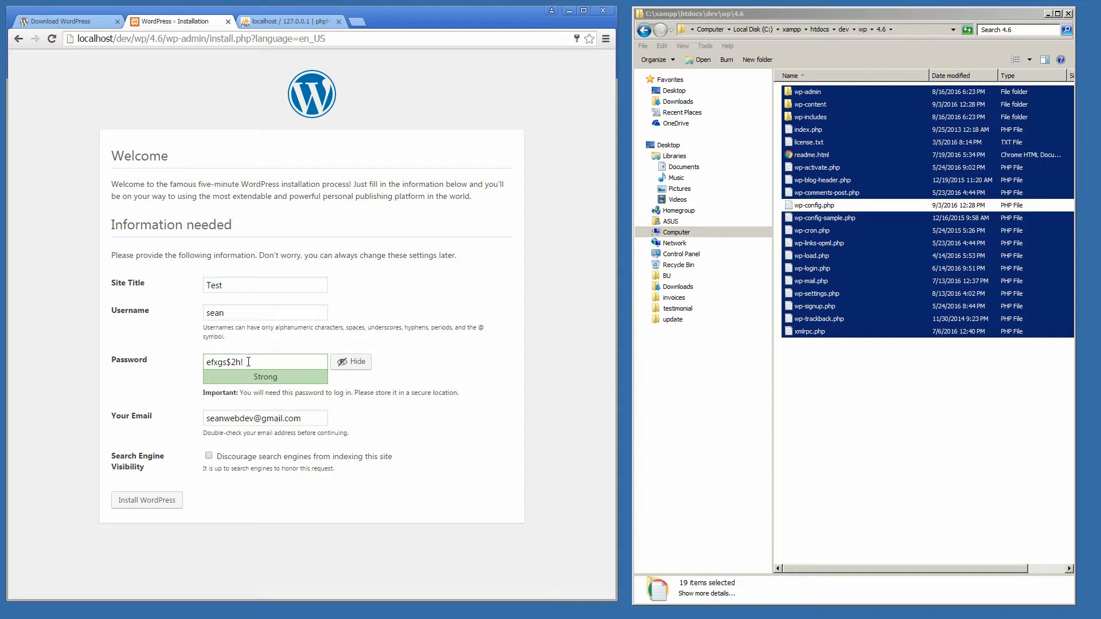
left_click_drag(246, 362, 207, 362)
right_click(223, 363)
left_click(247, 382)
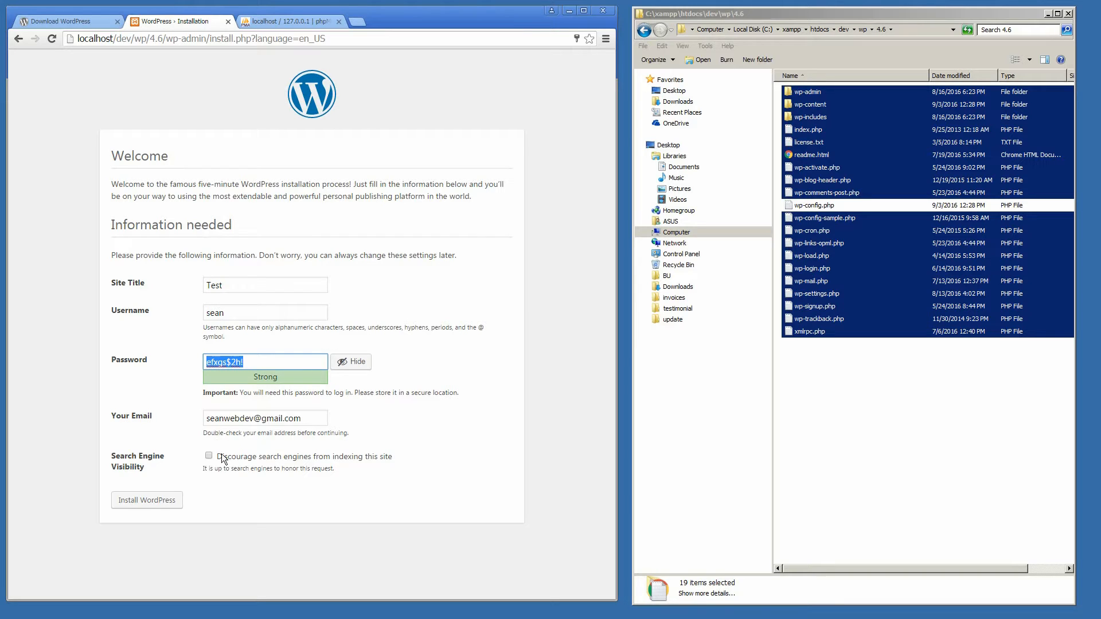
left_click(149, 501)
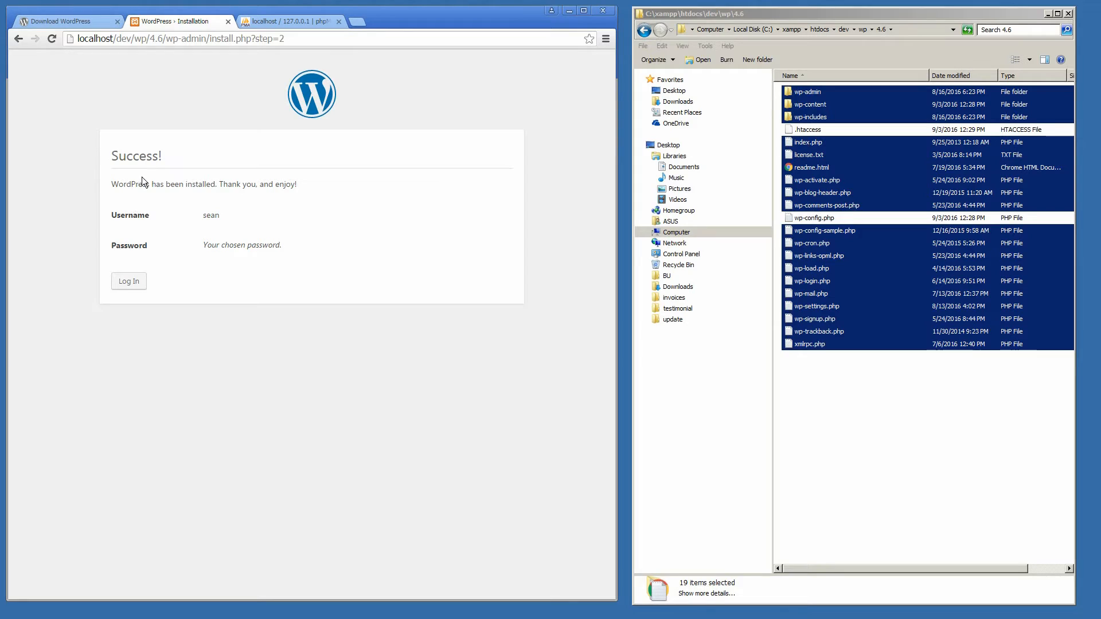
Step: Log in to the Test site with the new admin username and the pasted password
left_click(127, 282)
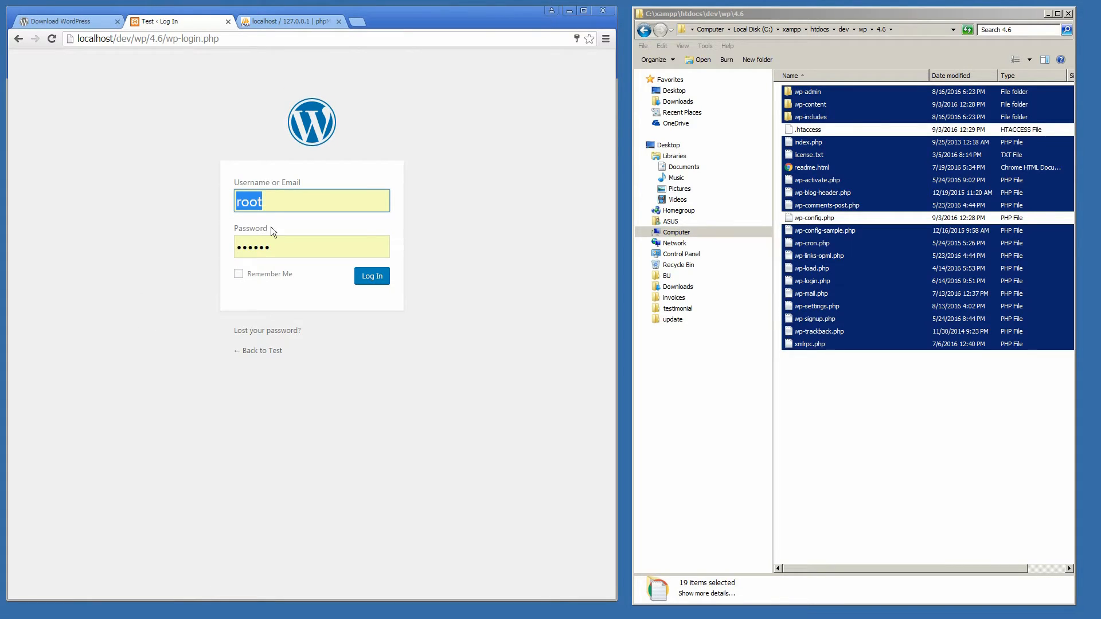
type("sean")
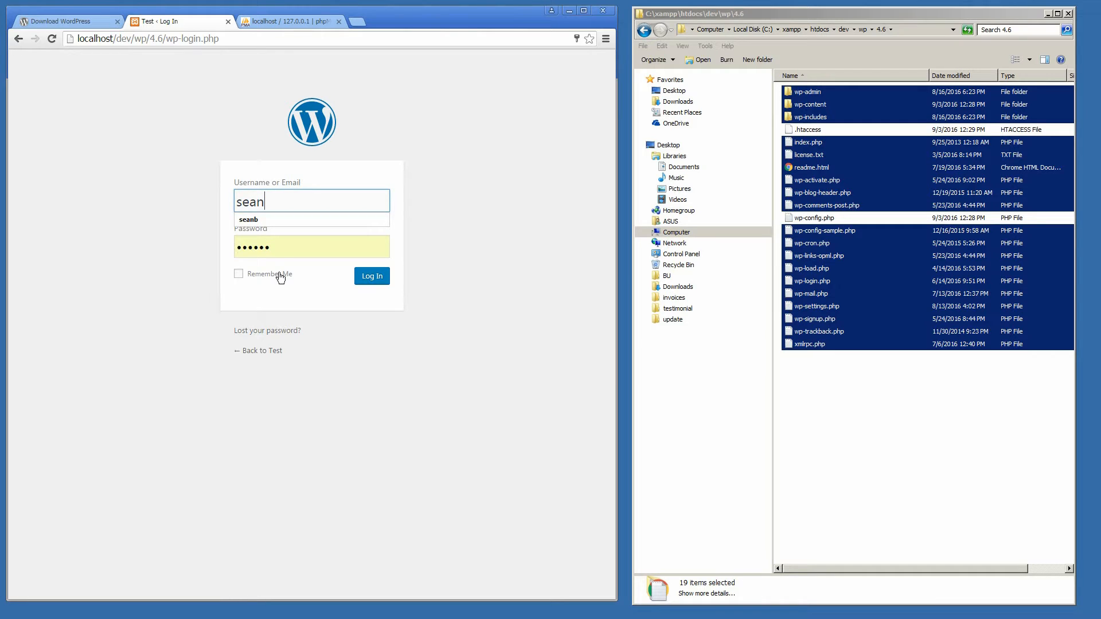
left_click_drag(276, 246, 233, 246)
key("ctrl+v")
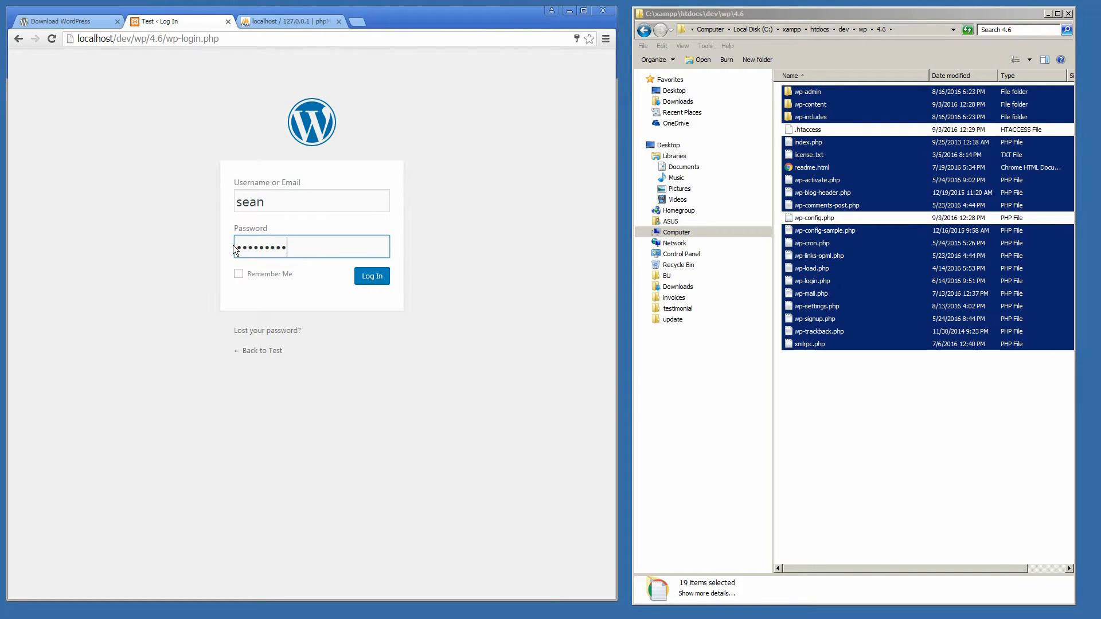
left_click(356, 276)
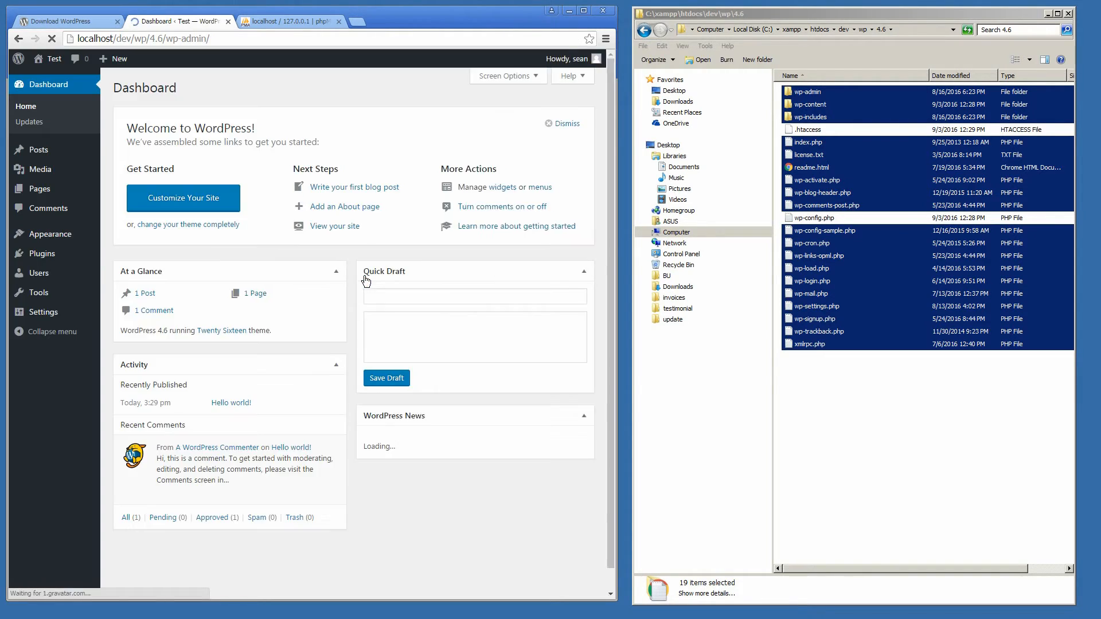
Step: Let Chrome save the login password, then open the All Pages list from the Pages menu
left_click(510, 108)
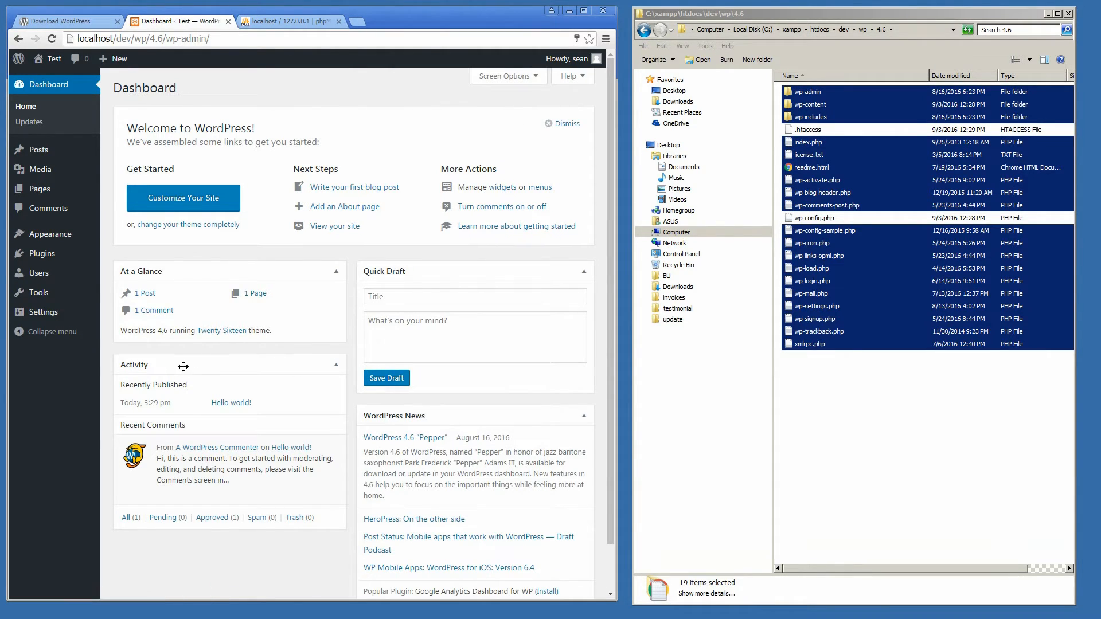
mouse_move(49, 147)
mouse_move(47, 62)
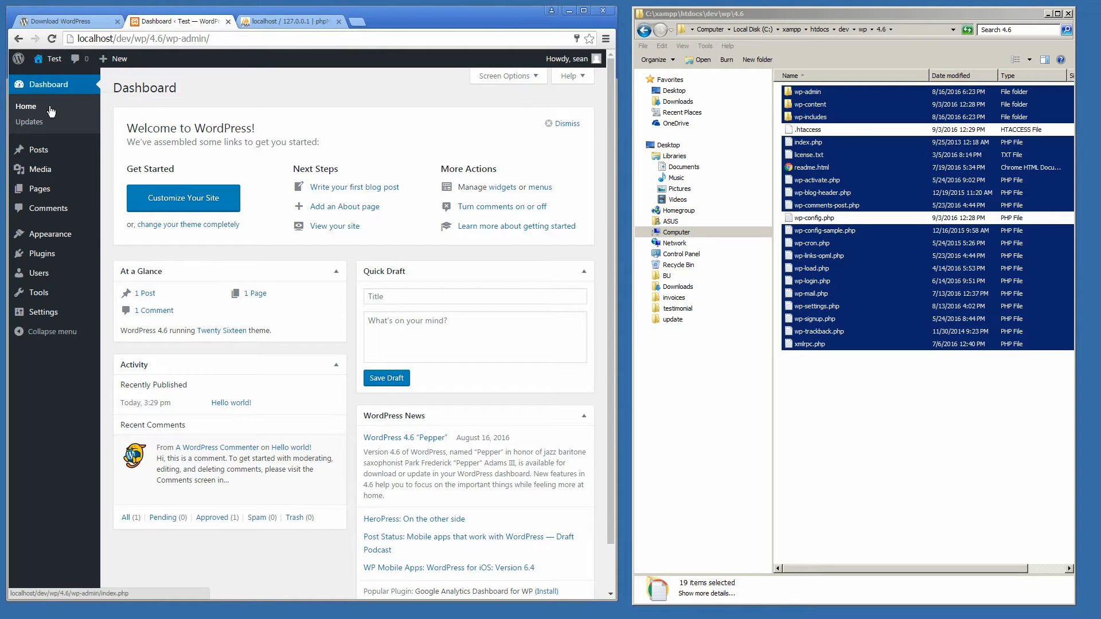
mouse_move(42, 197)
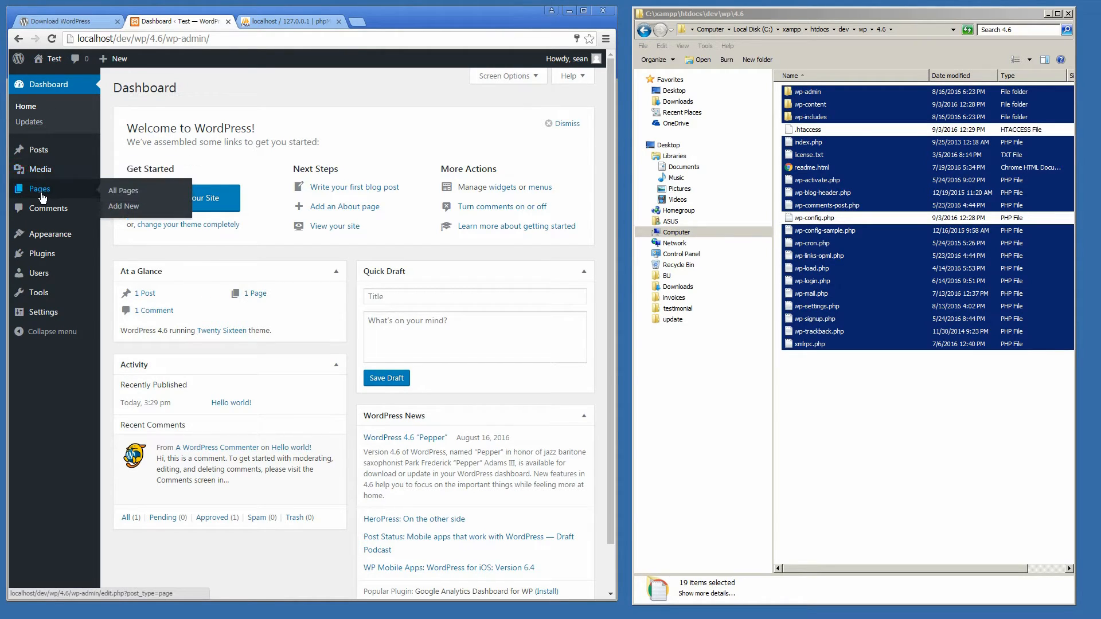
left_click(114, 191)
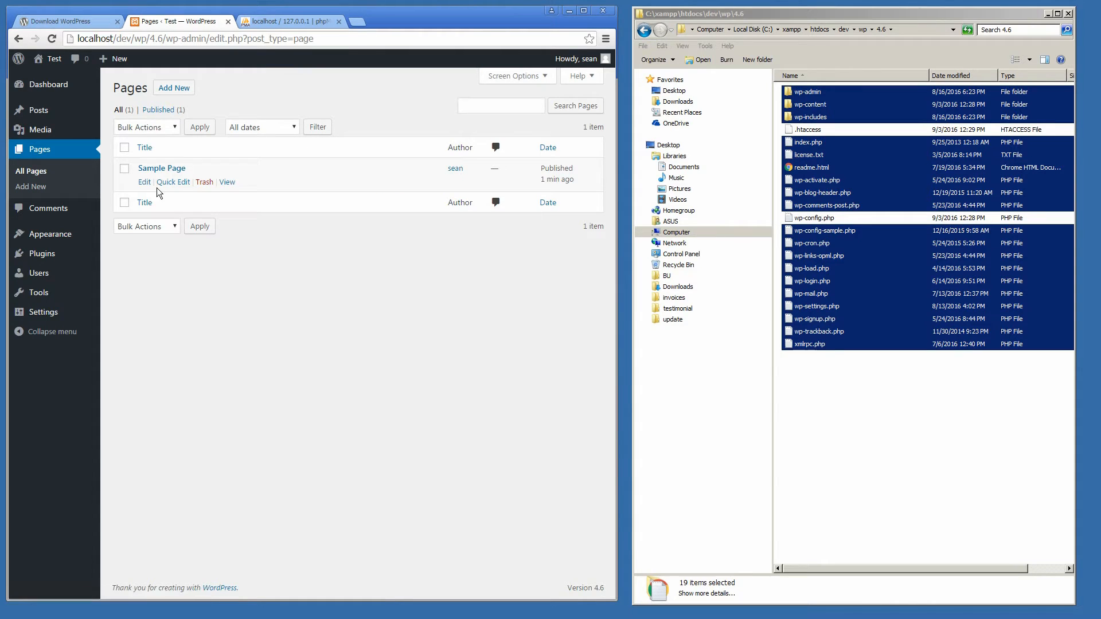
Step: View Sample Page on the site, open it in the page editor, then go back to the Dashboard
left_click(227, 182)
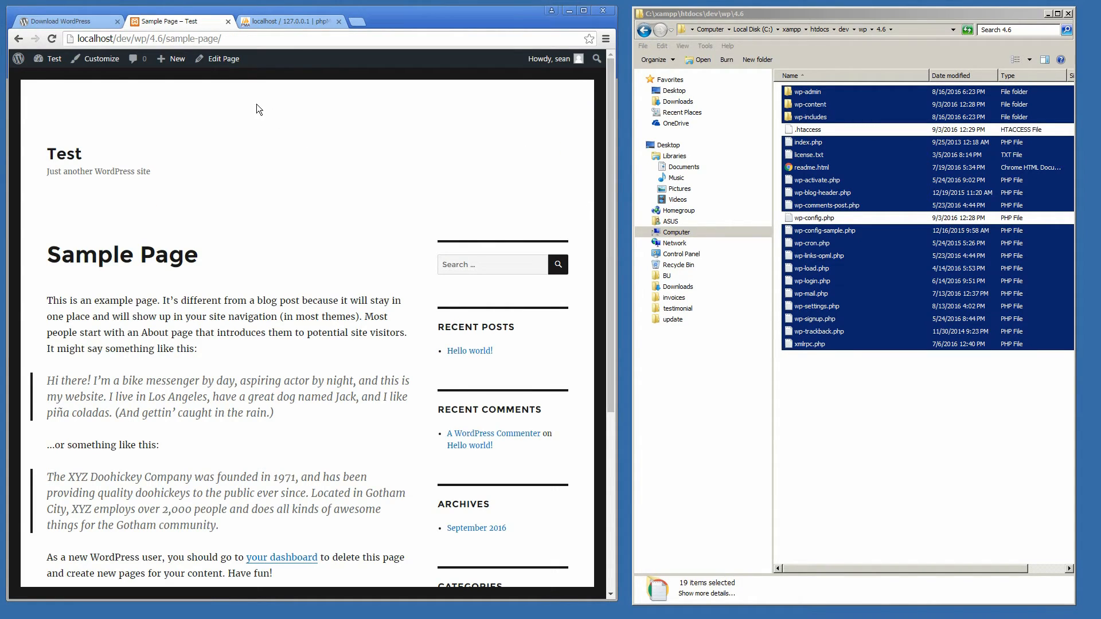
left_click_drag(613, 108, 597, 81)
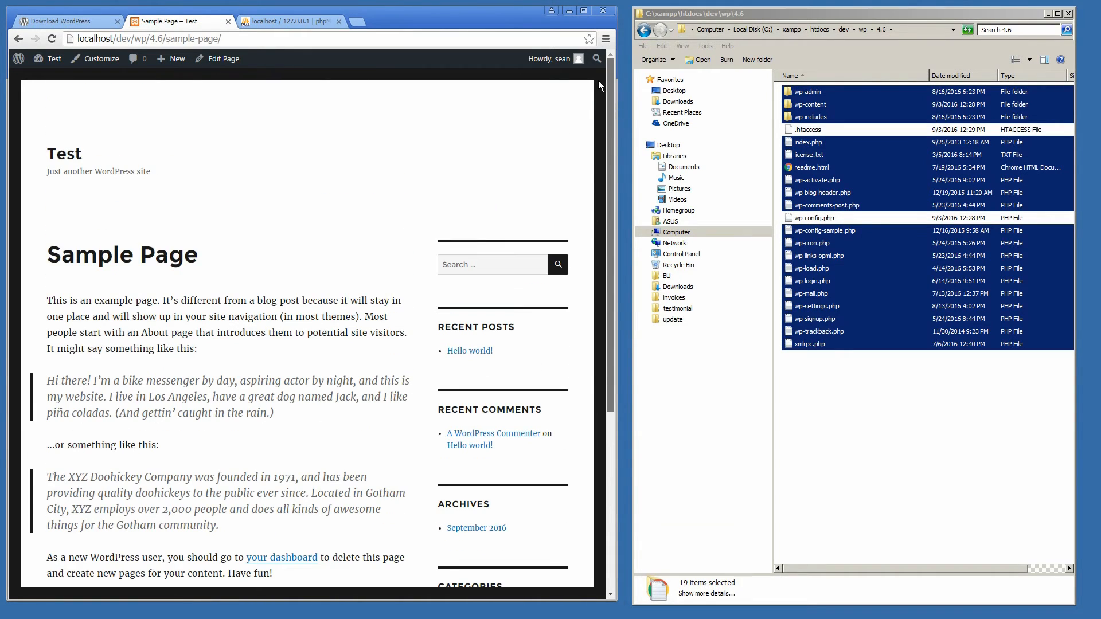
left_click(221, 58)
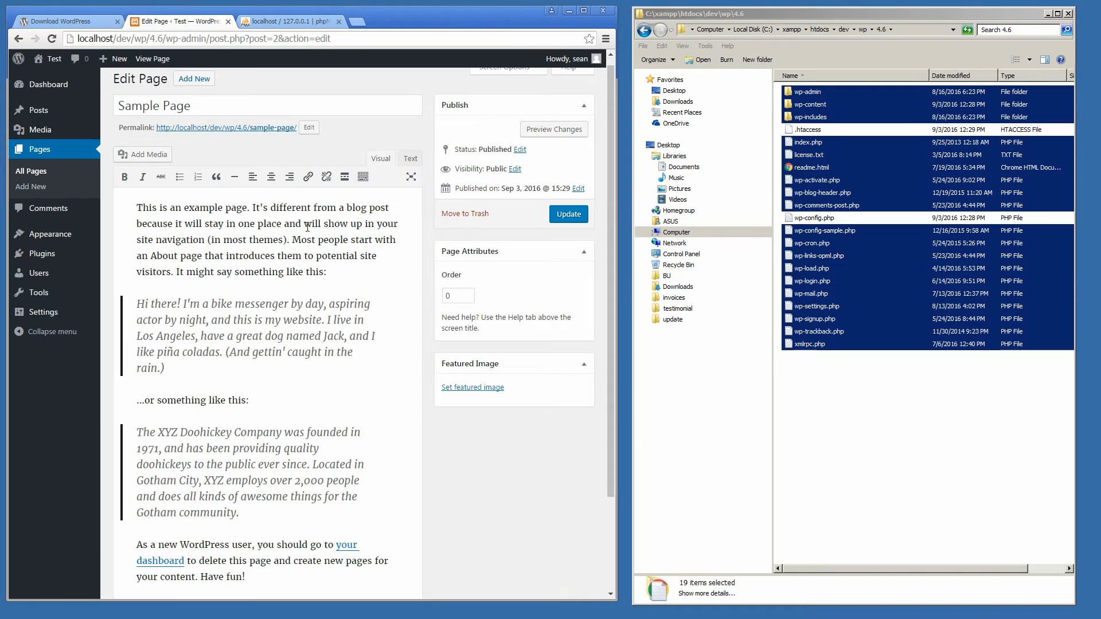
left_click(50, 86)
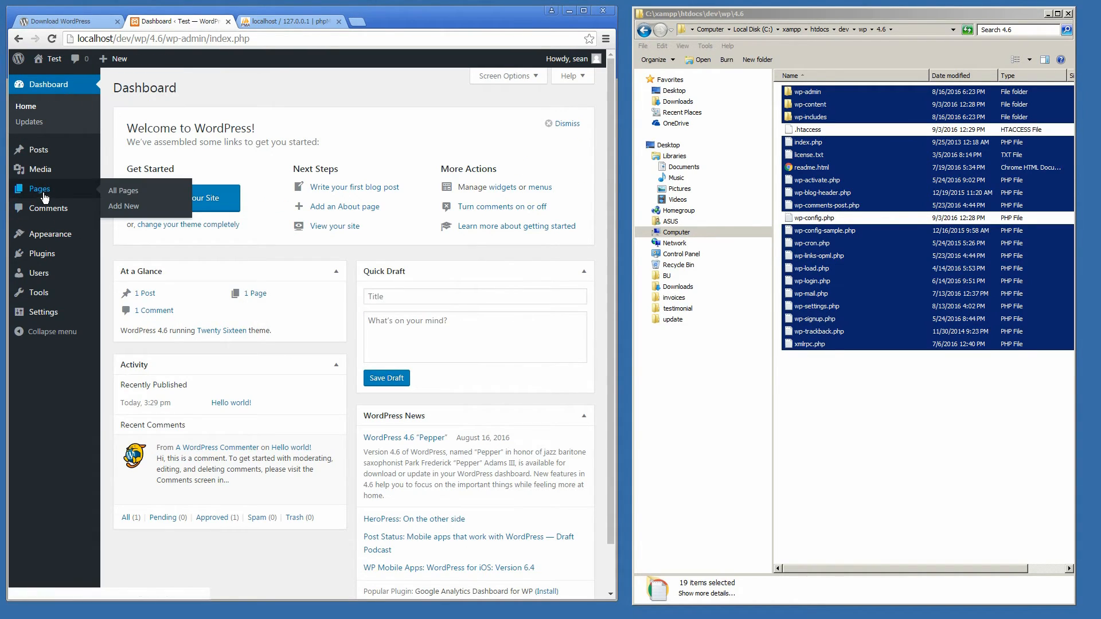
mouse_move(40, 264)
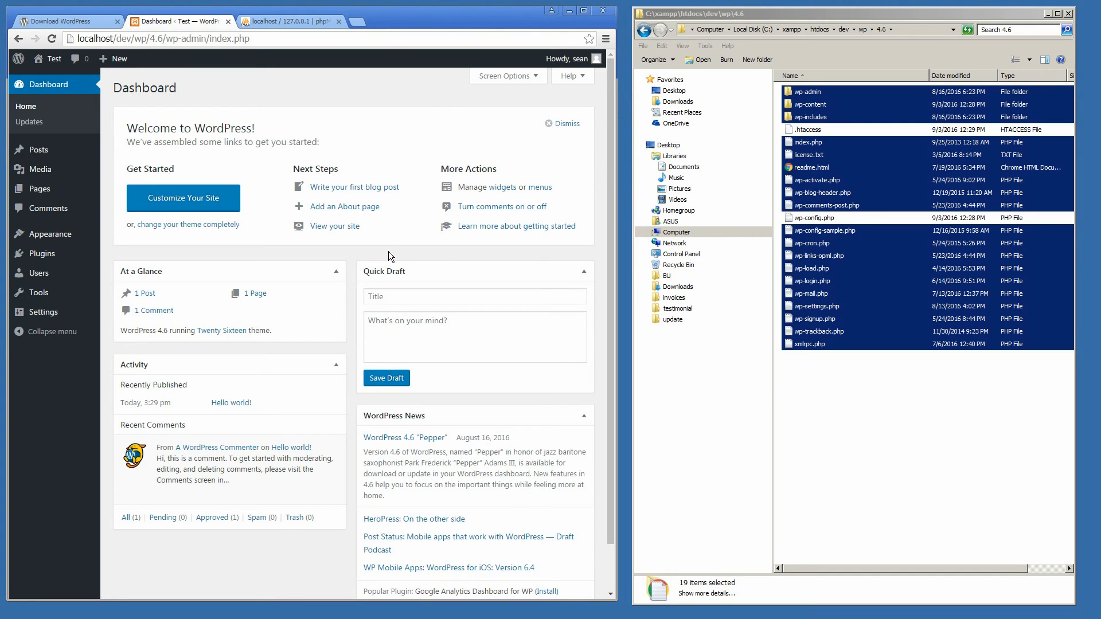
left_click_drag(613, 253, 602, 200)
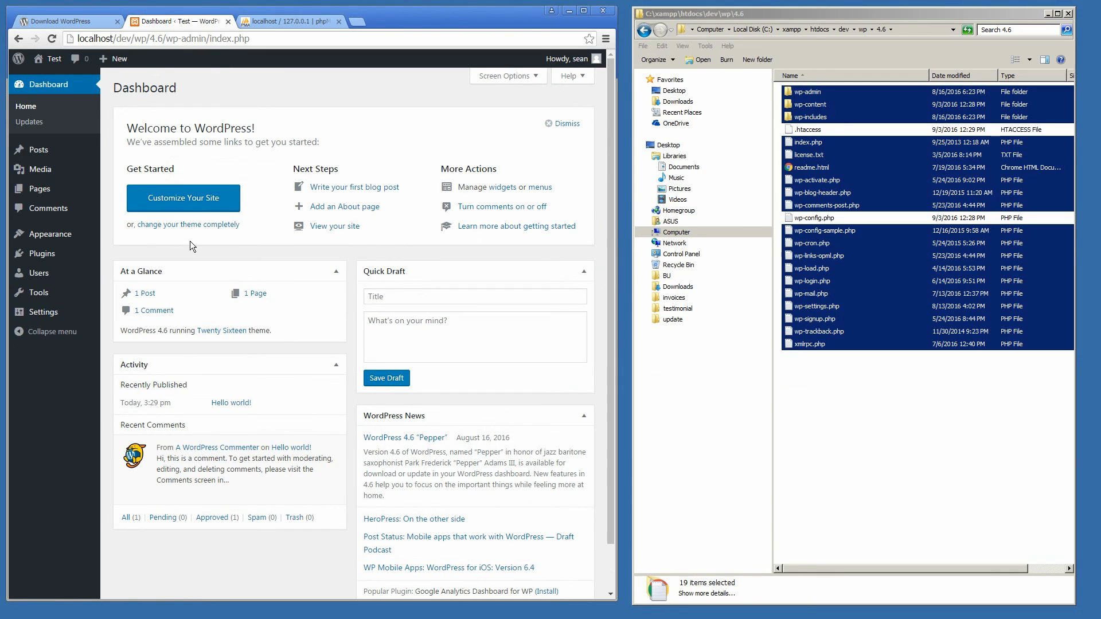